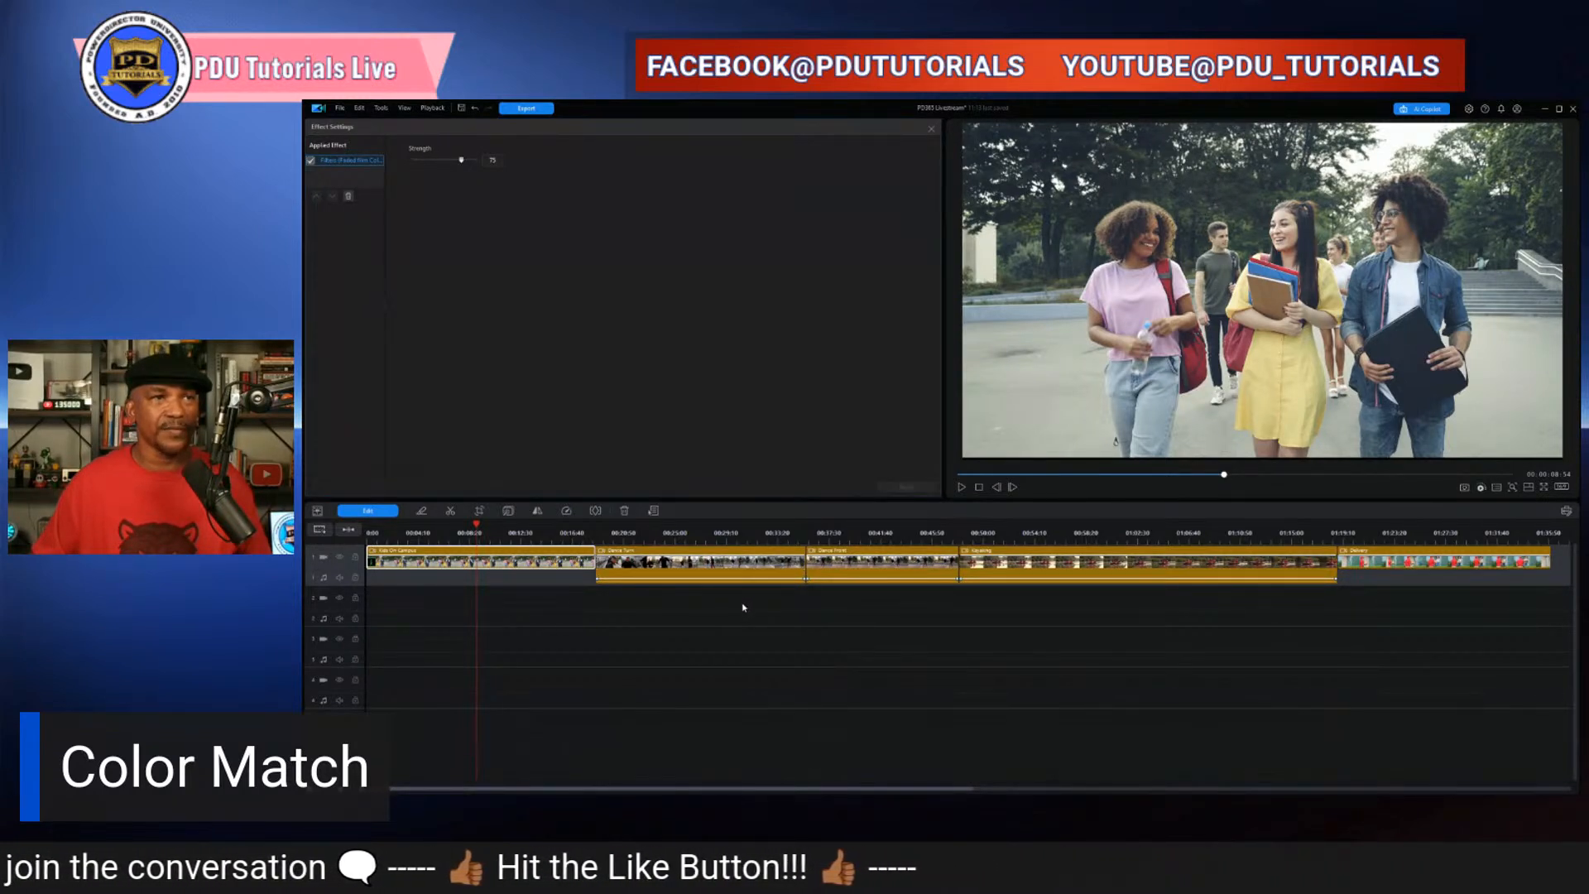
- Select the two adjacent dance clips on the timeline and open Color Match for them
left_click(742, 607)
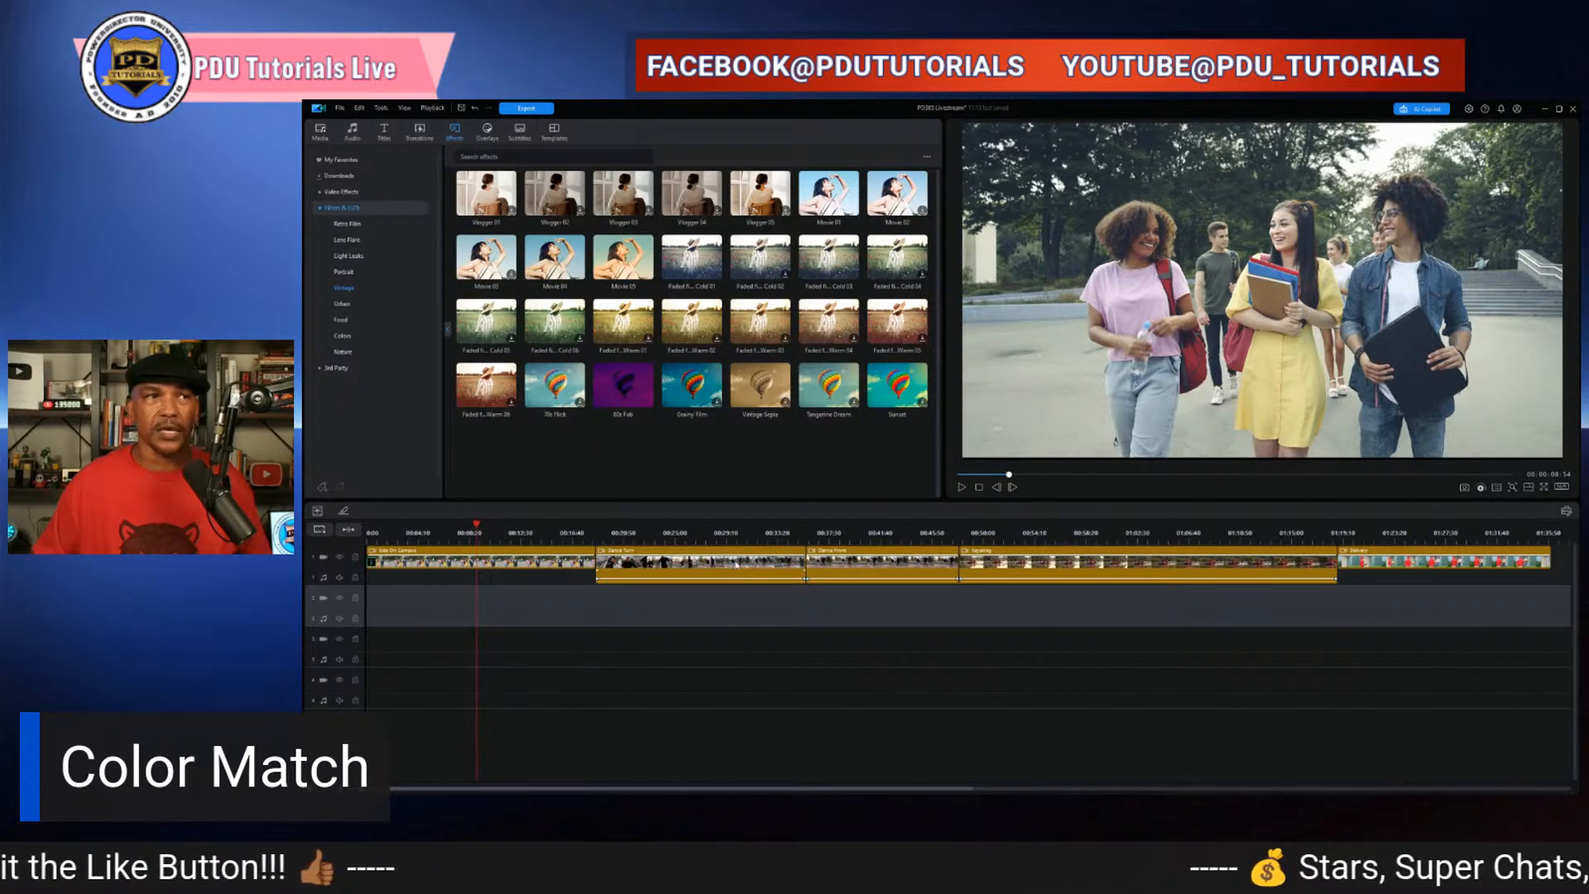
left_click(736, 565)
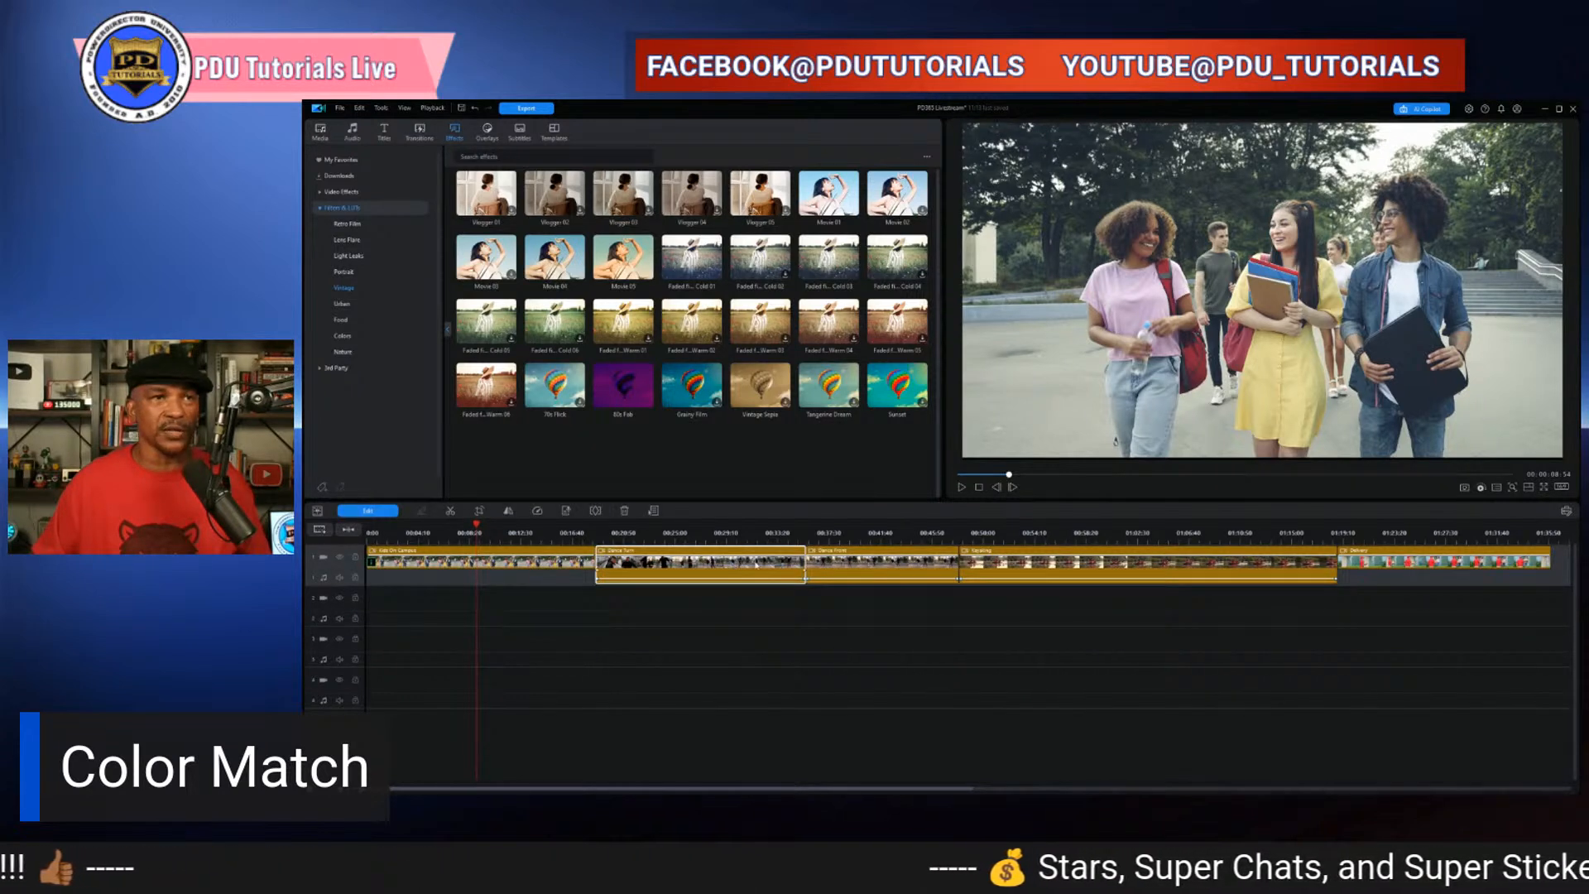
left_click(861, 567, "ctrl")
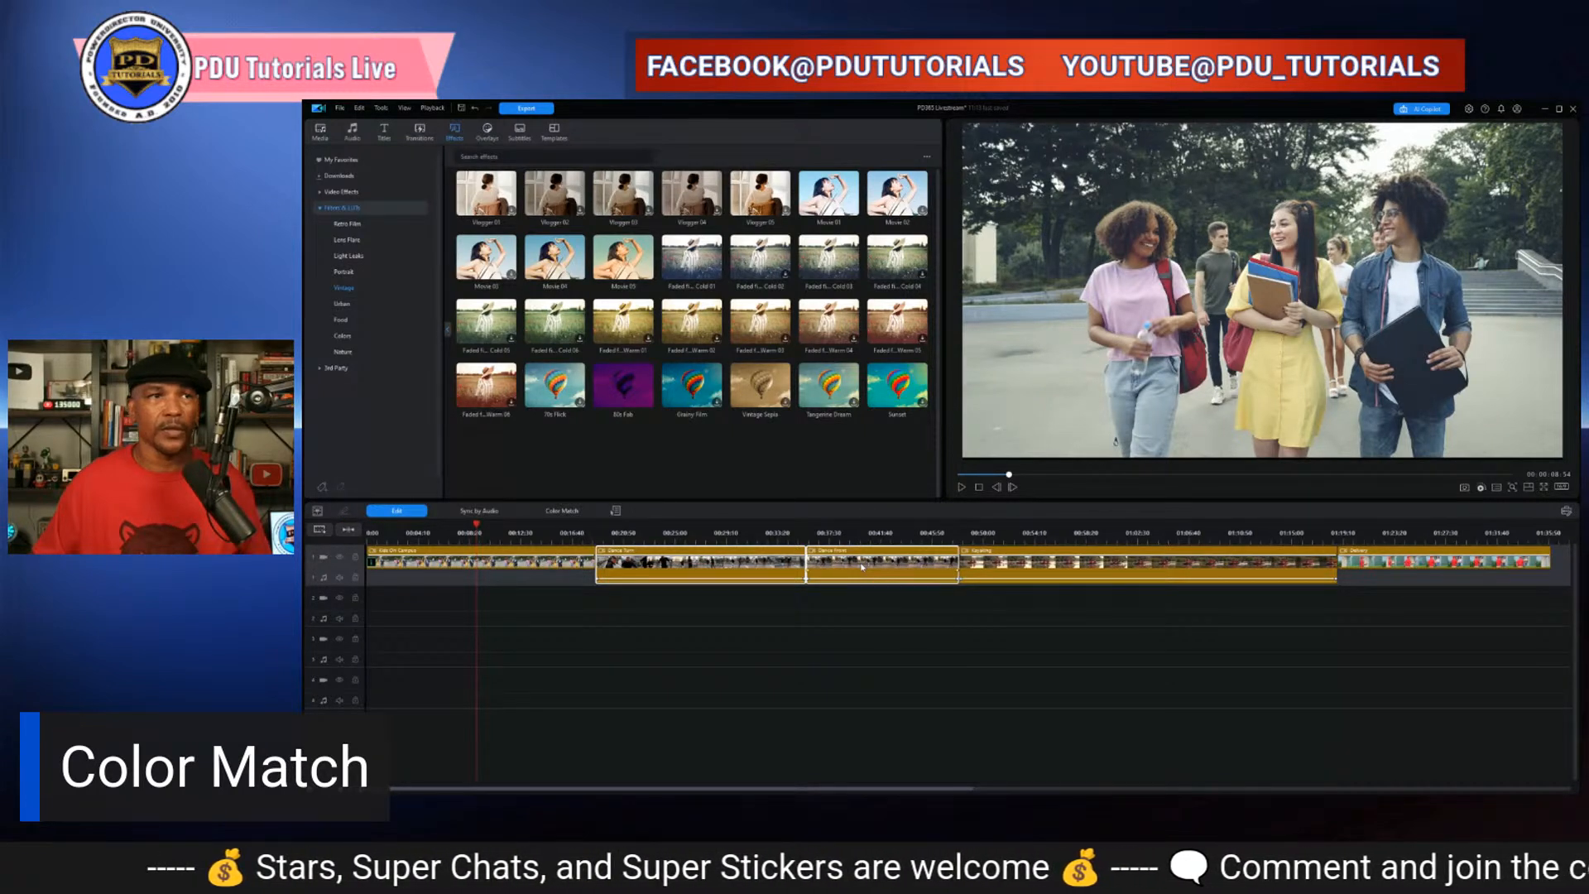
left_click(584, 513)
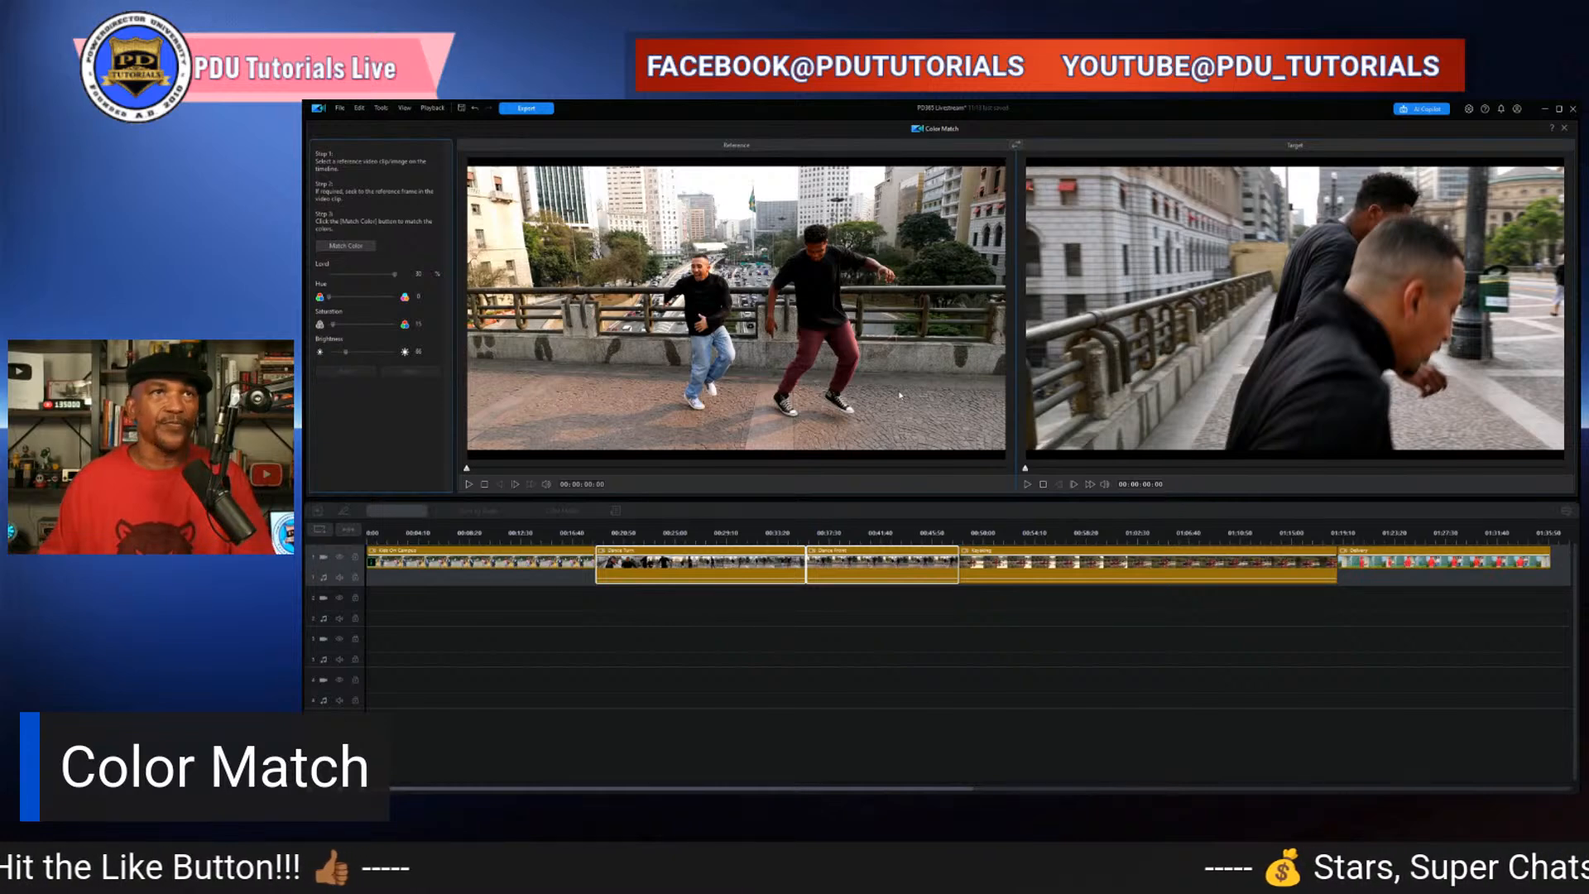
- Swap the reference and target clips so the close-up clip becomes the reference
left_click(1017, 145)
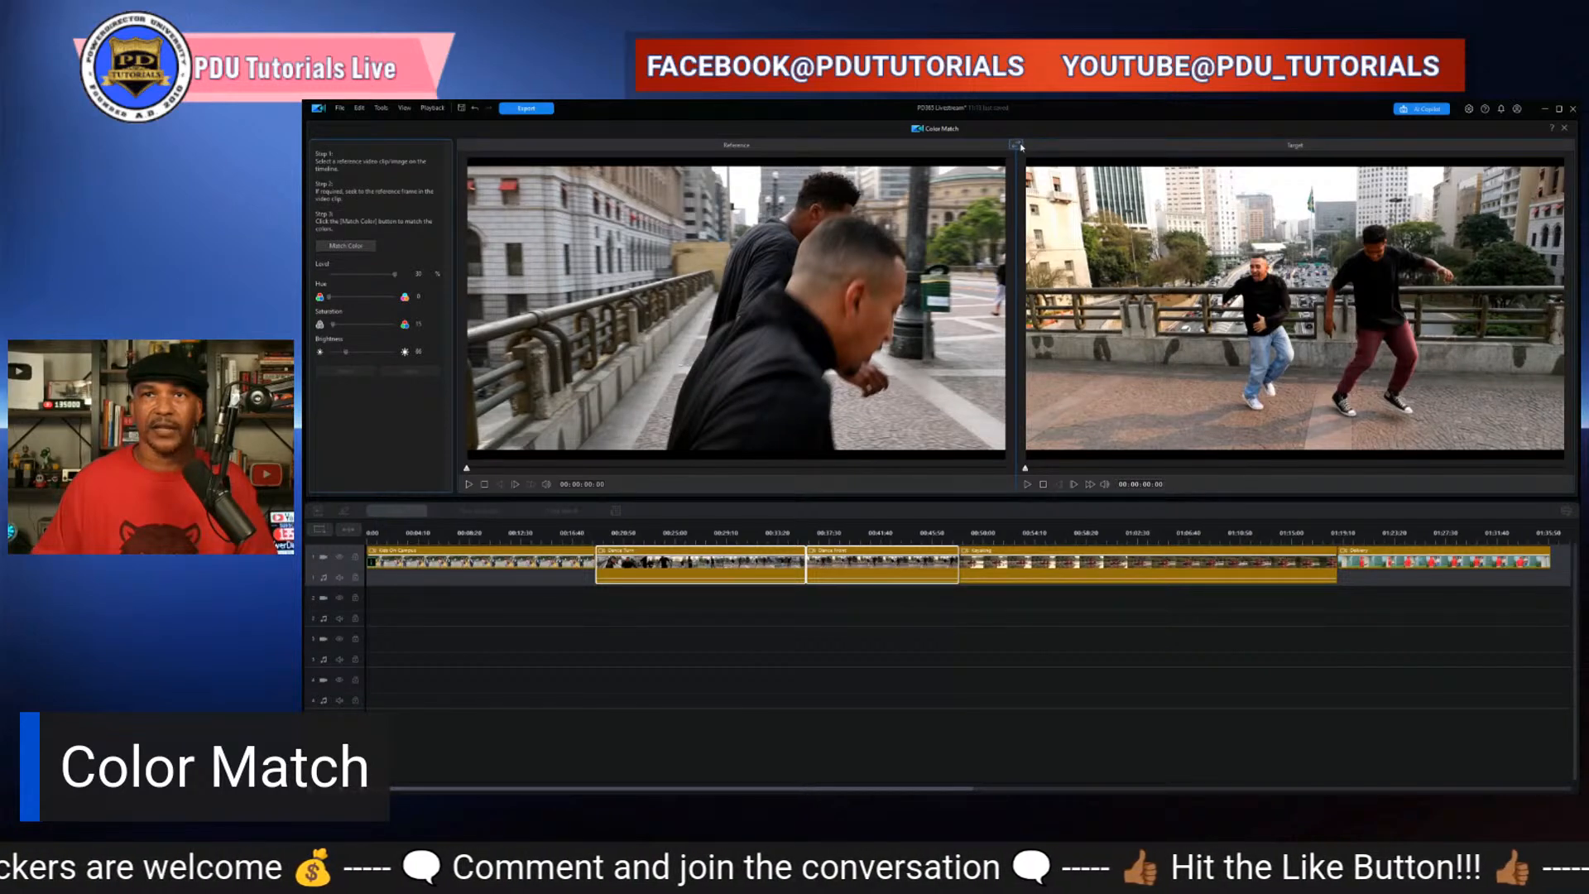
left_click(1020, 146)
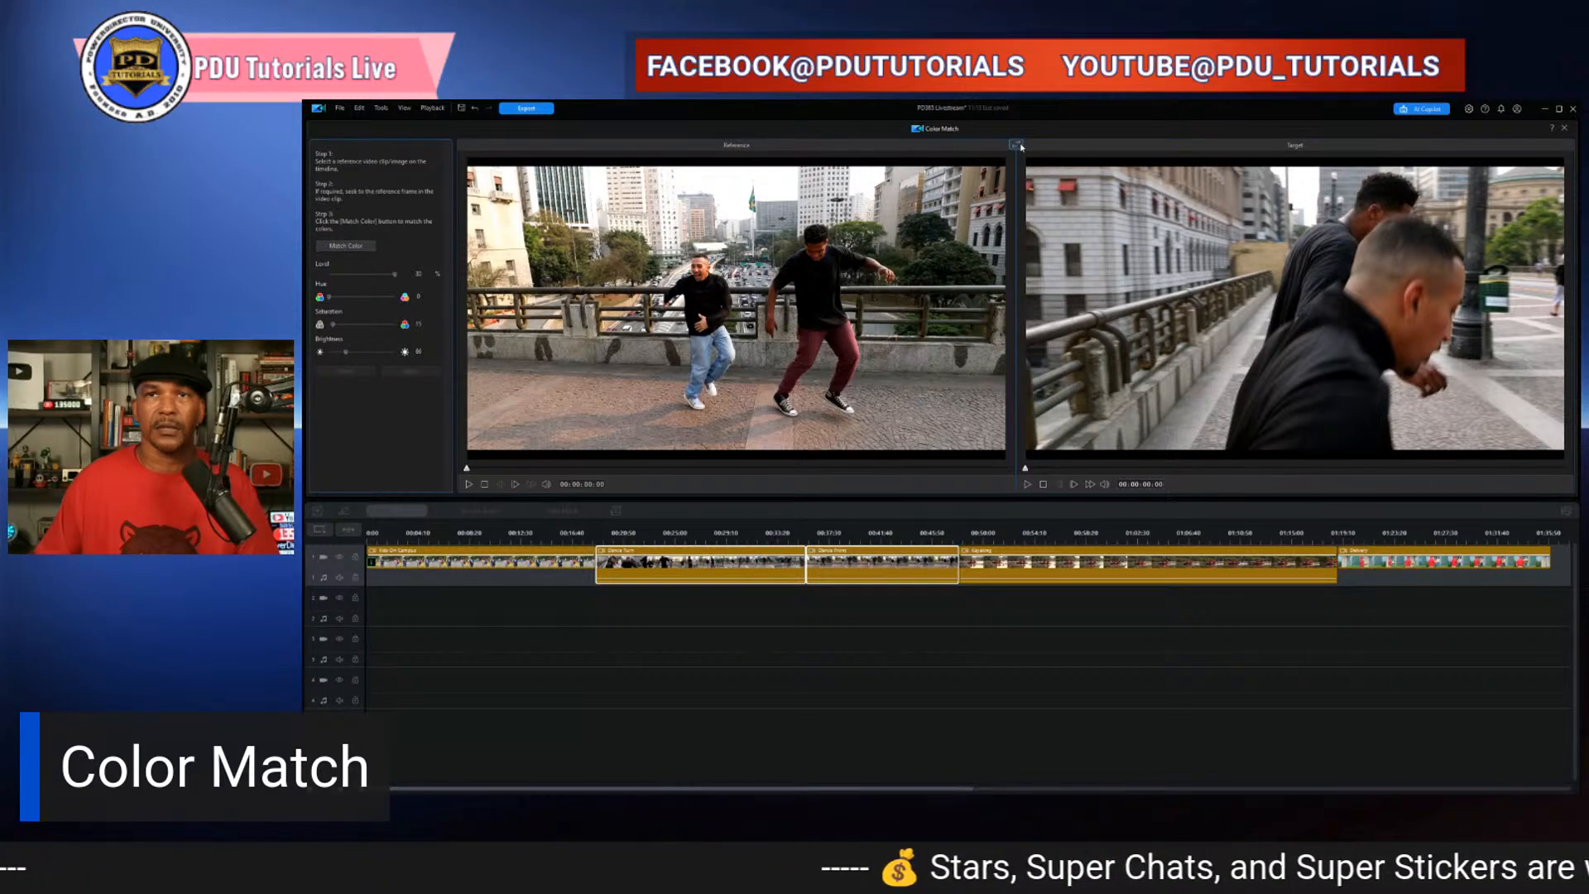
left_click(1016, 146)
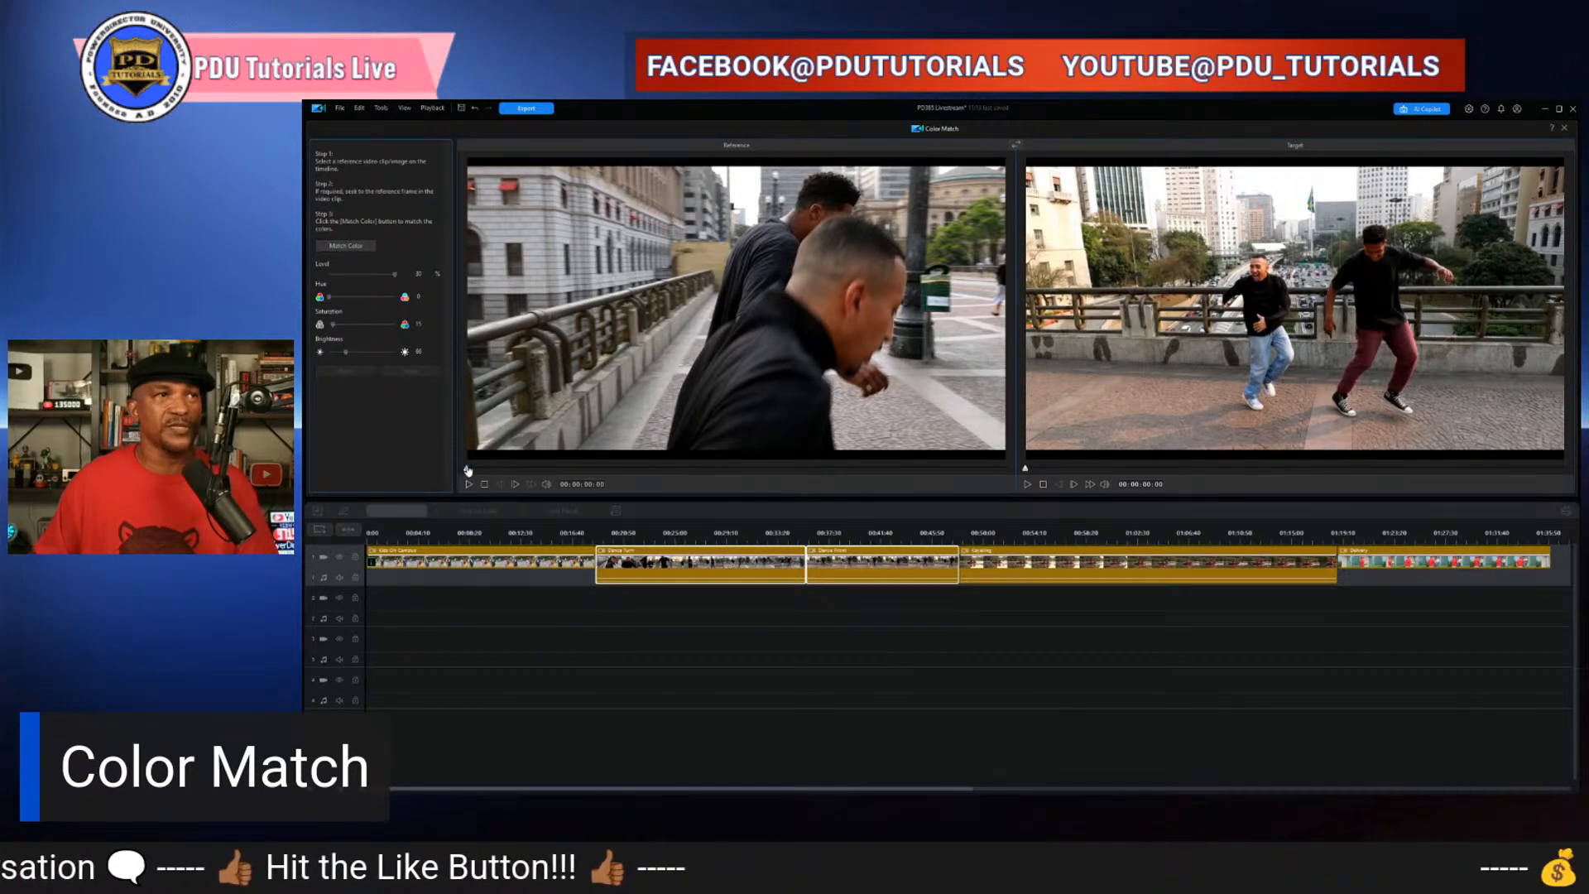
- Scrub the reference clip to a new frame and match the target clip's colors to it
left_click_drag(467, 469, 532, 473)
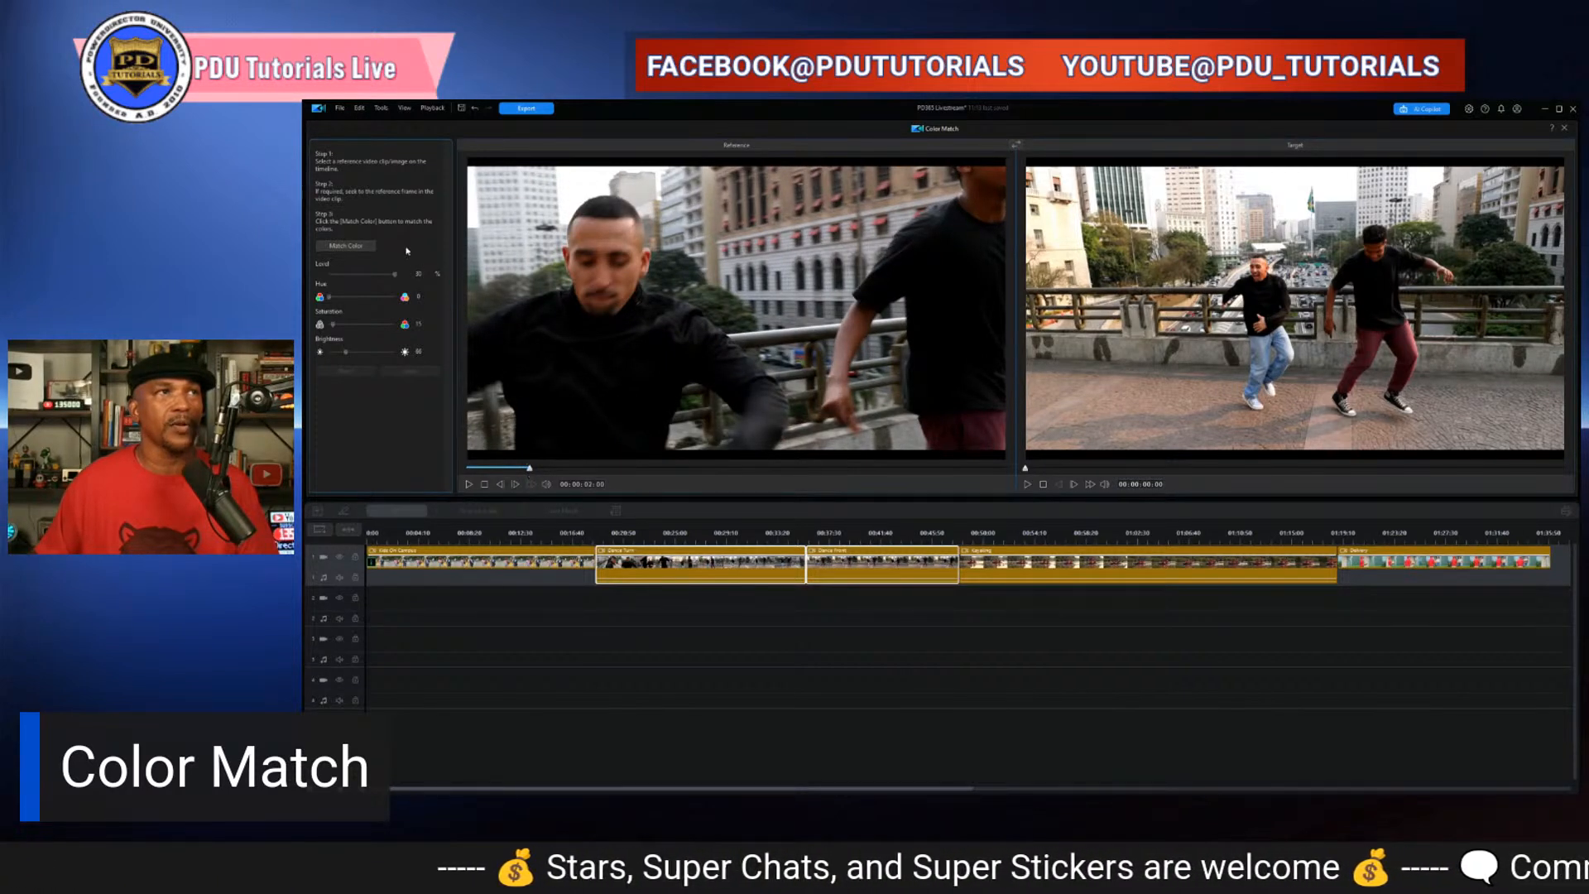
left_click(346, 246)
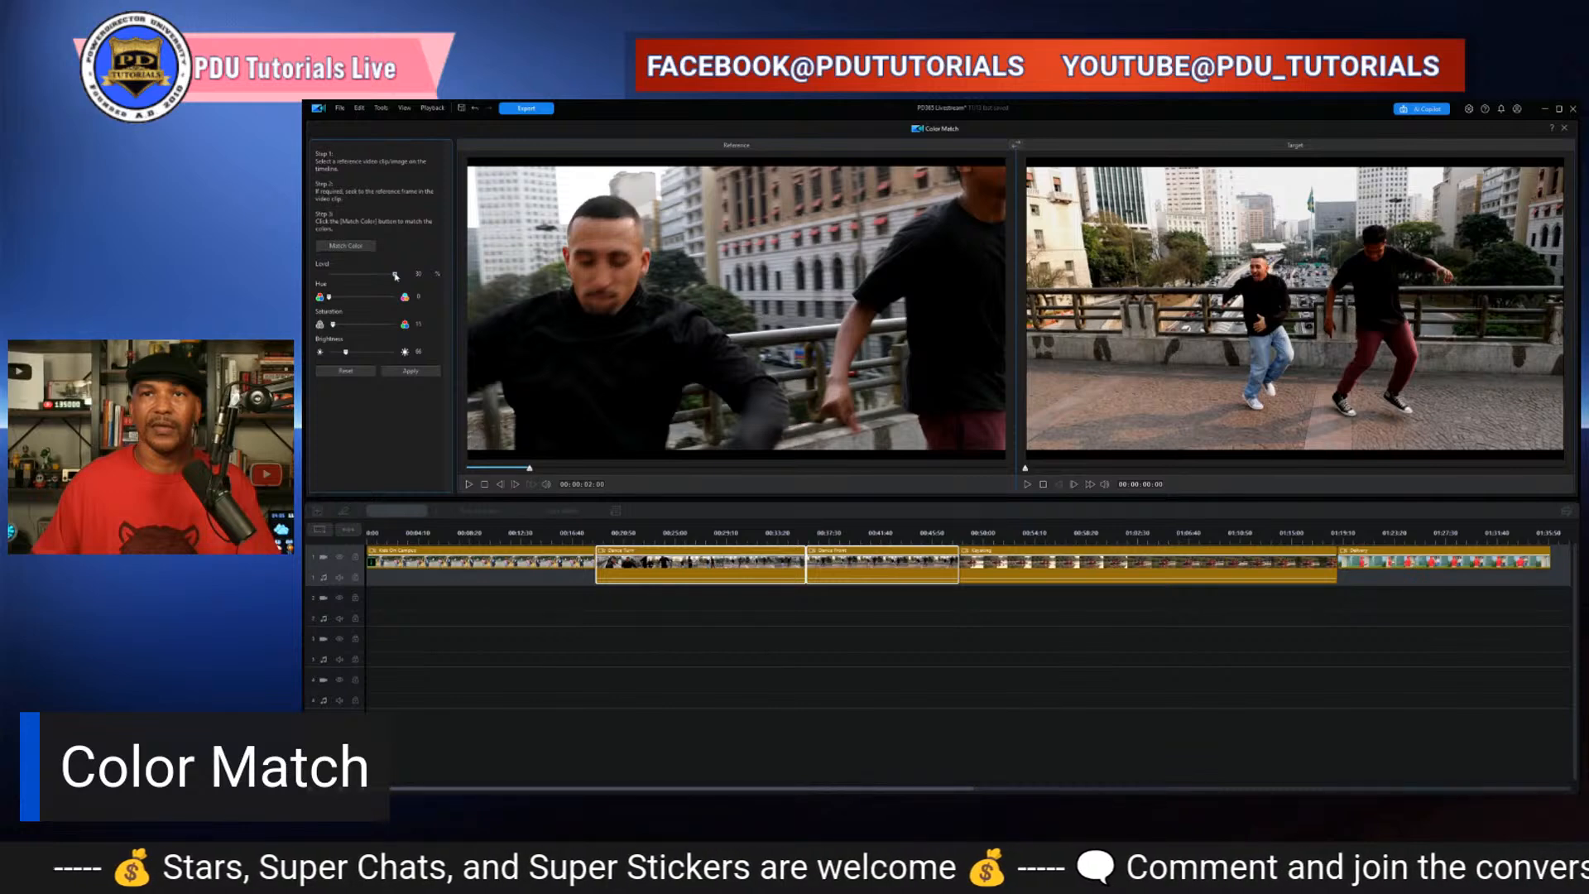
- Set the color match Level to 30
left_click_drag(395, 275, 353, 281)
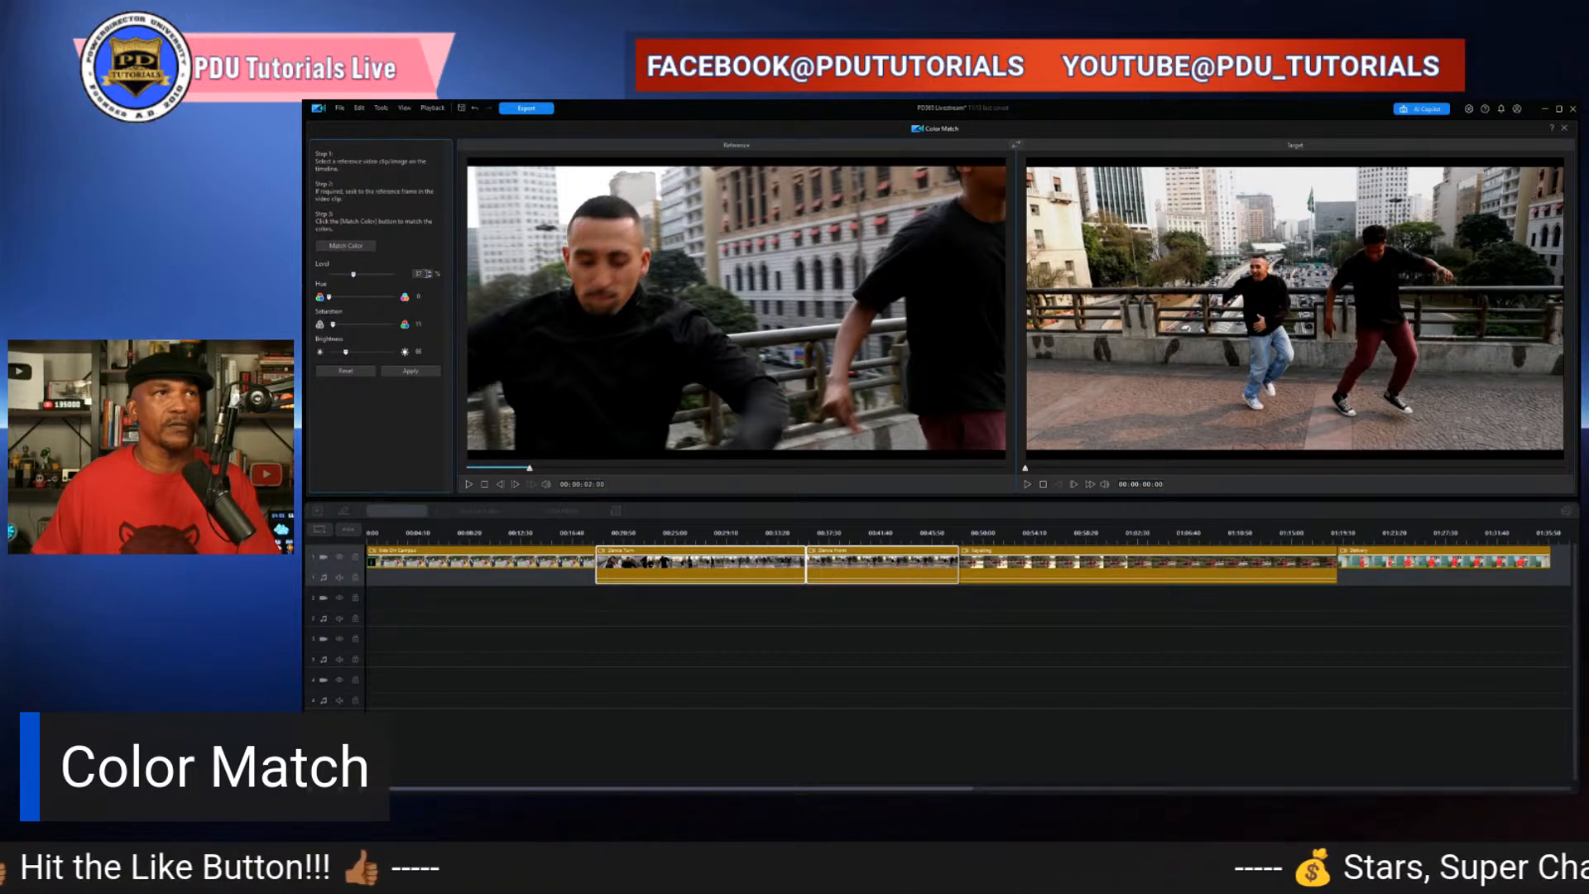
left_click(419, 273)
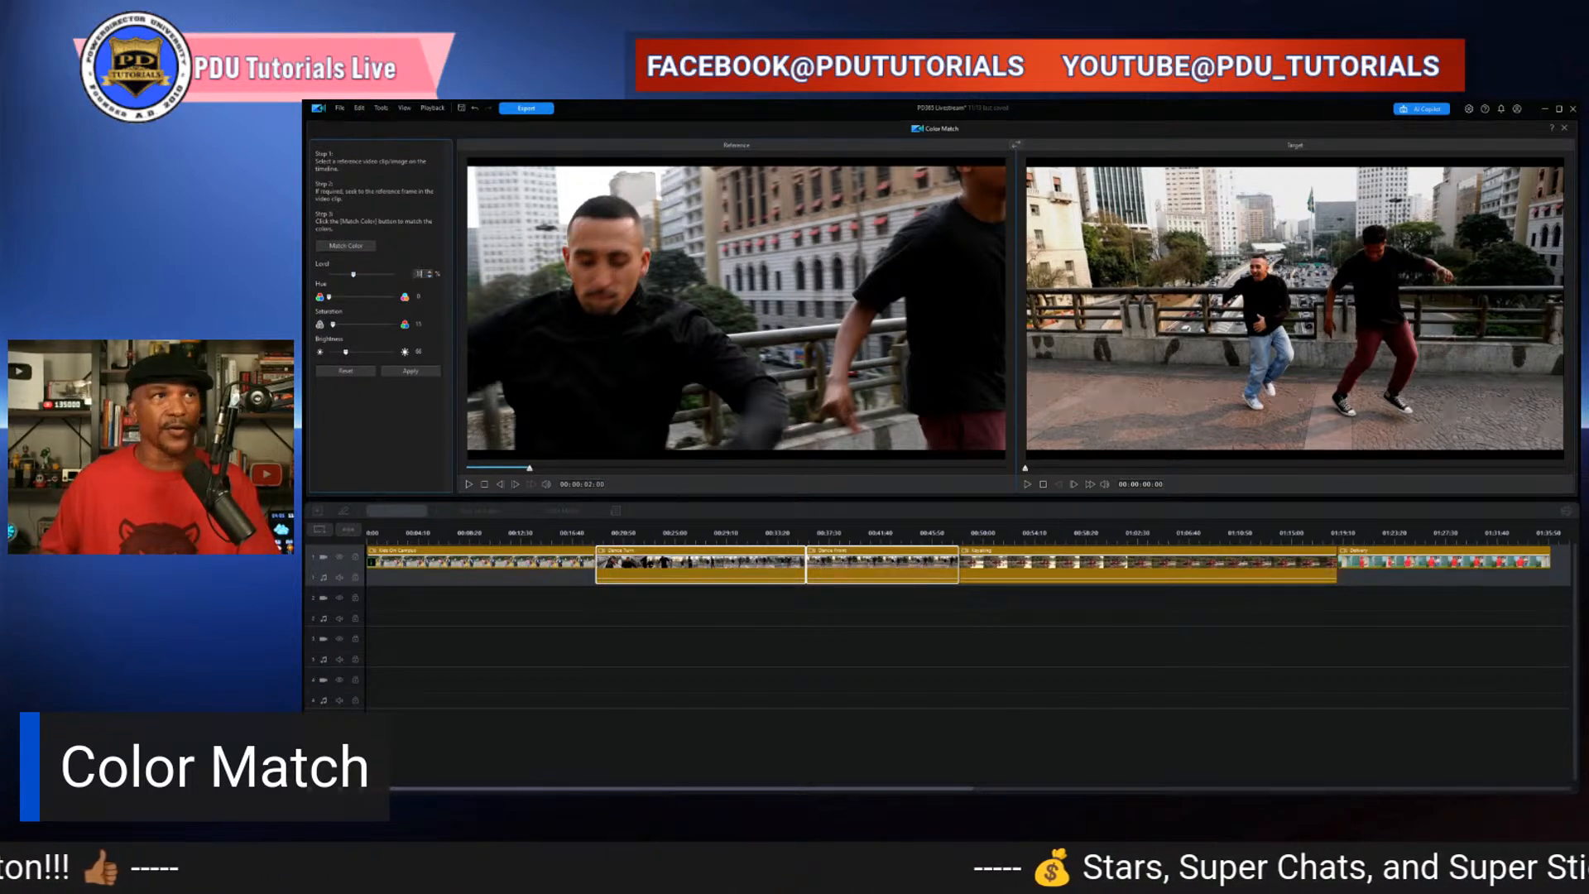
type("30")
key("Return")
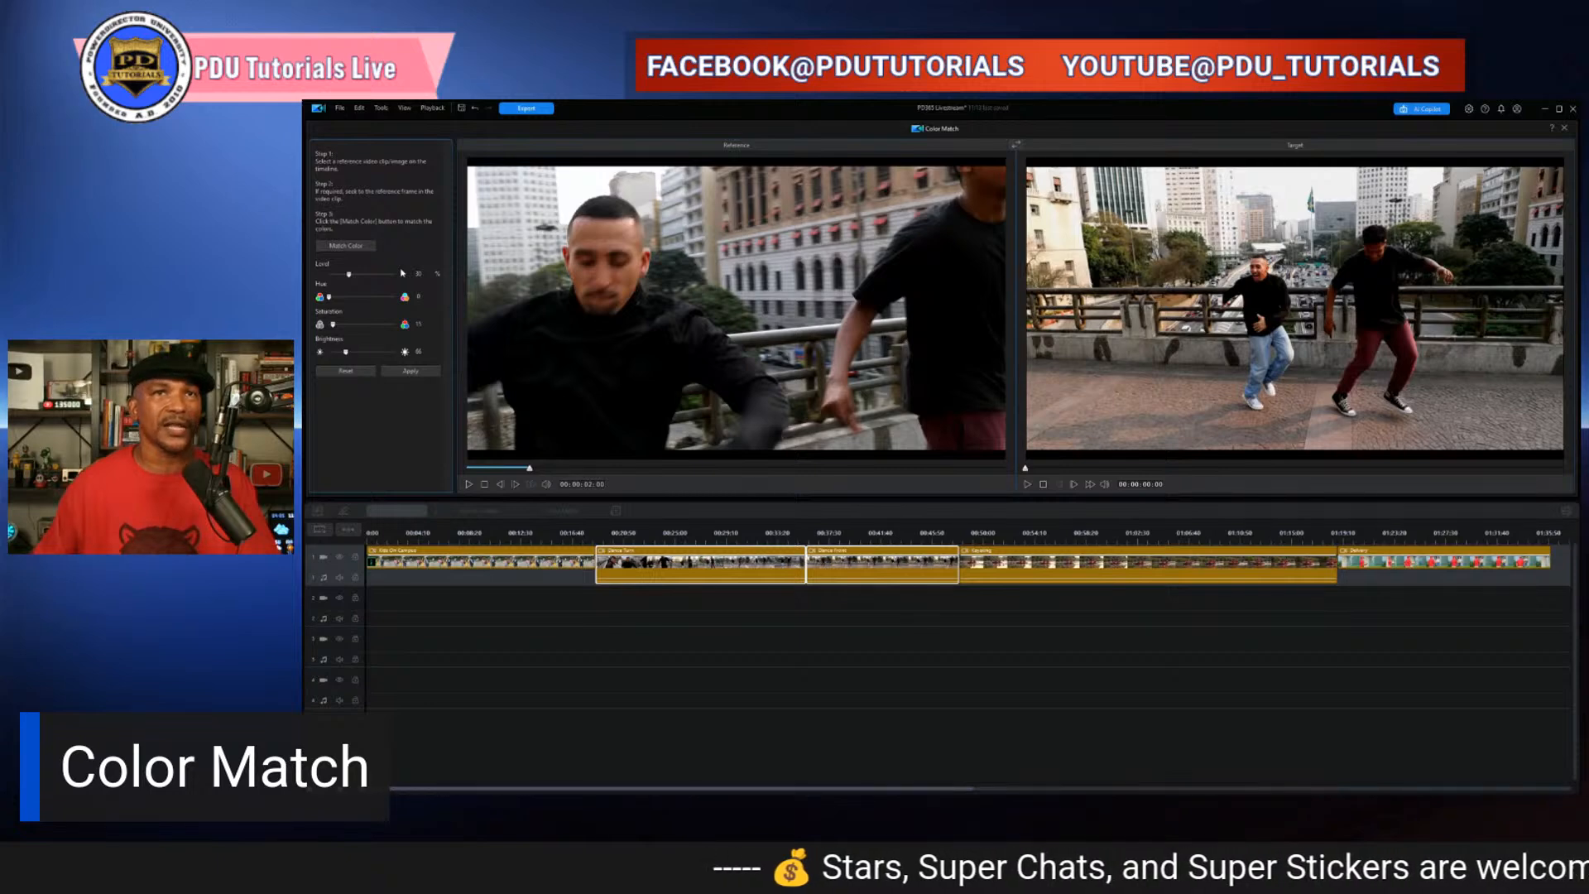
- Play the target clip preview to review the matched colors
left_click(1027, 485)
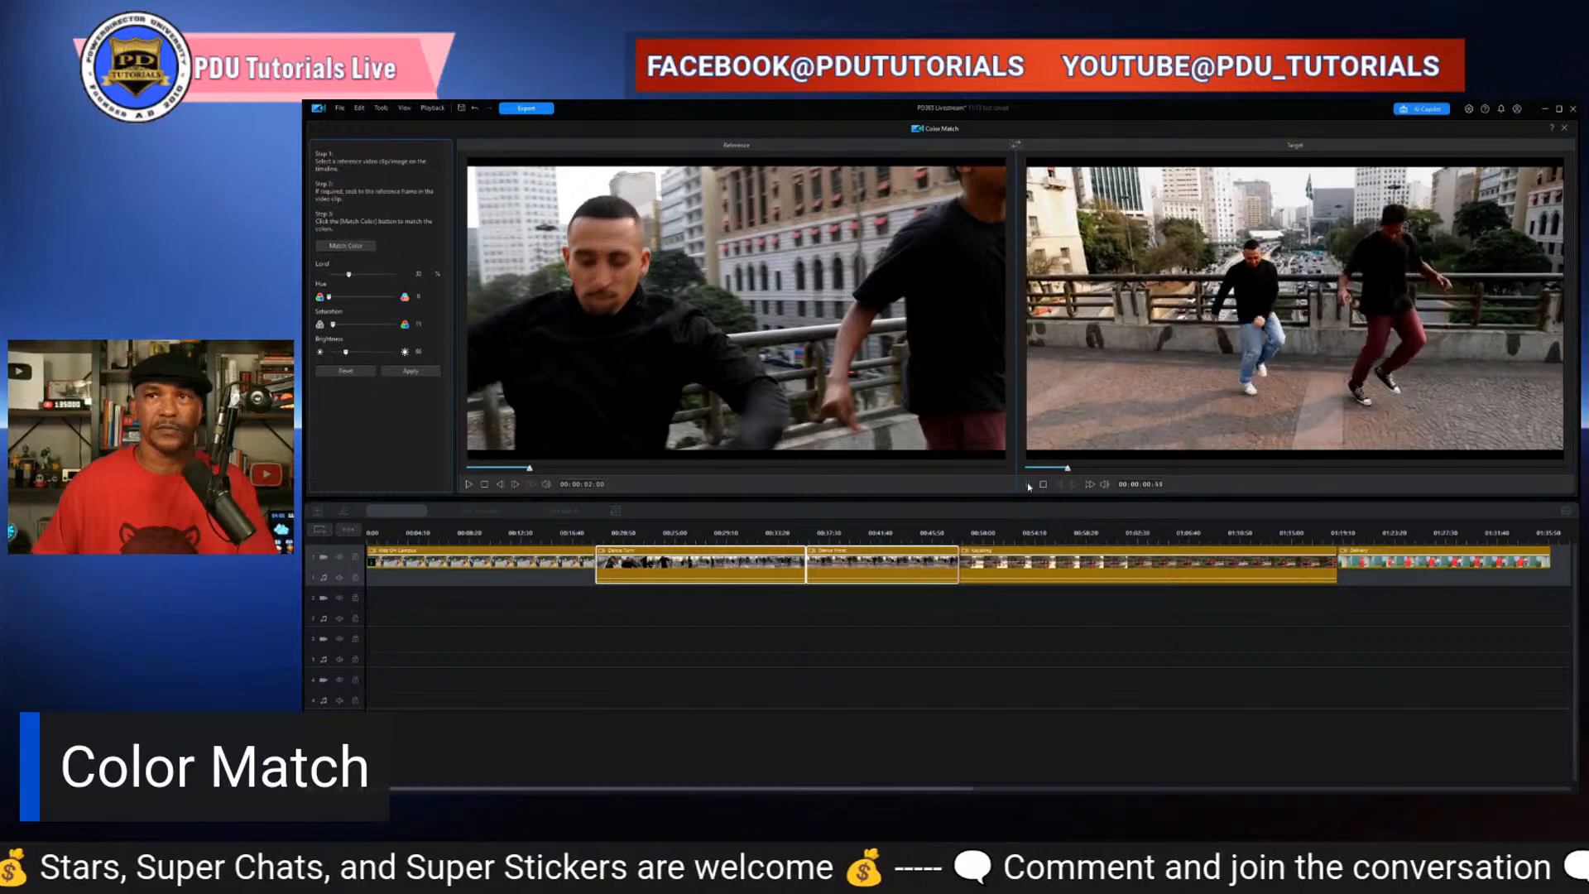
left_click(1028, 485)
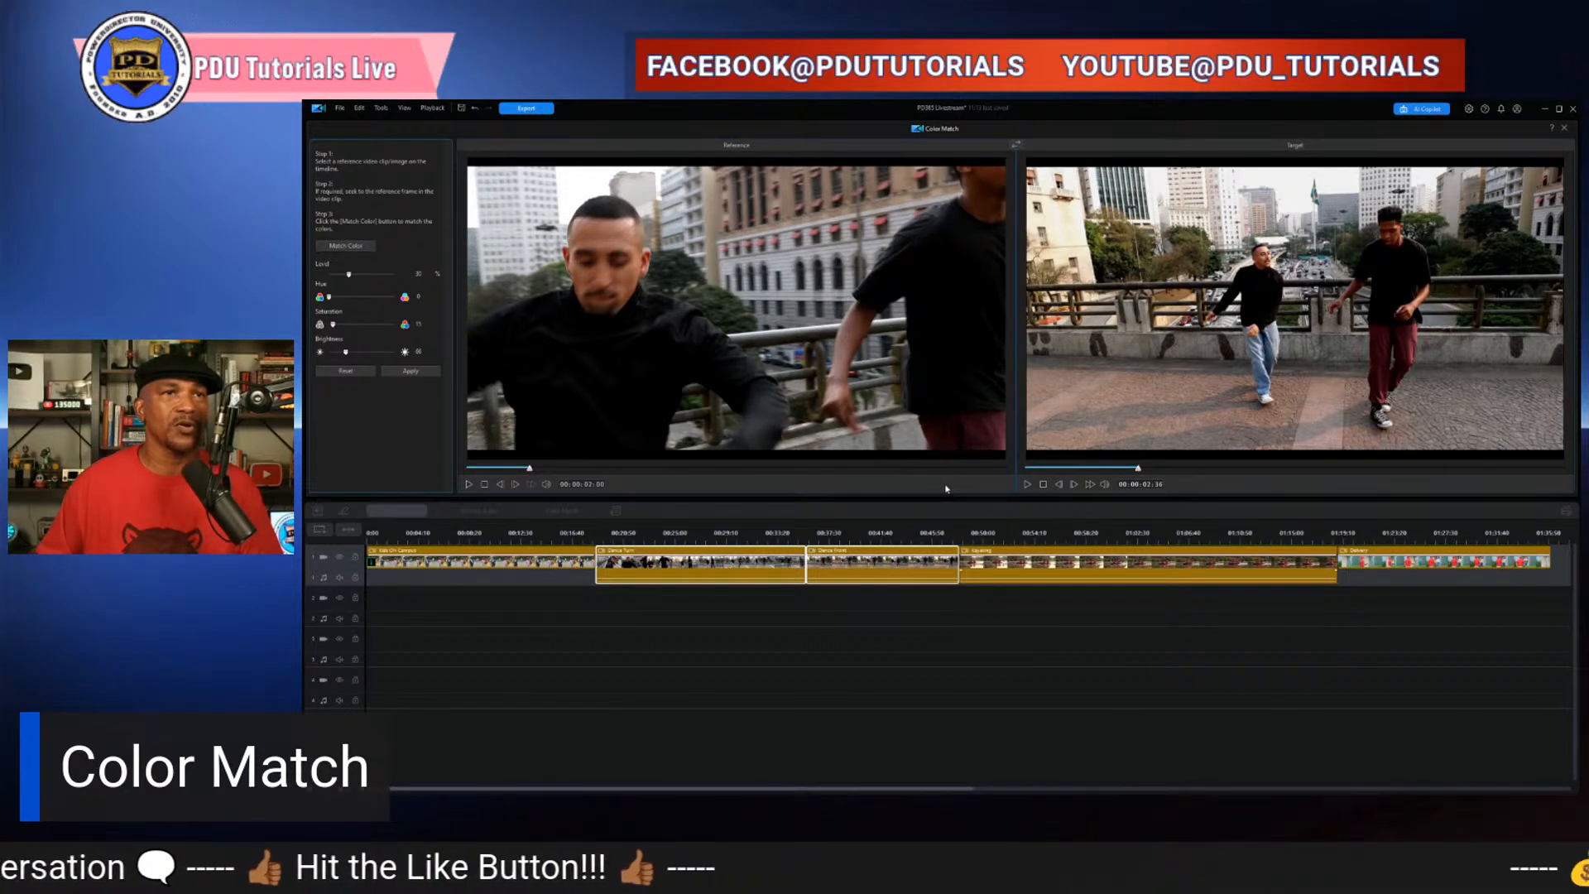
left_click(1075, 685)
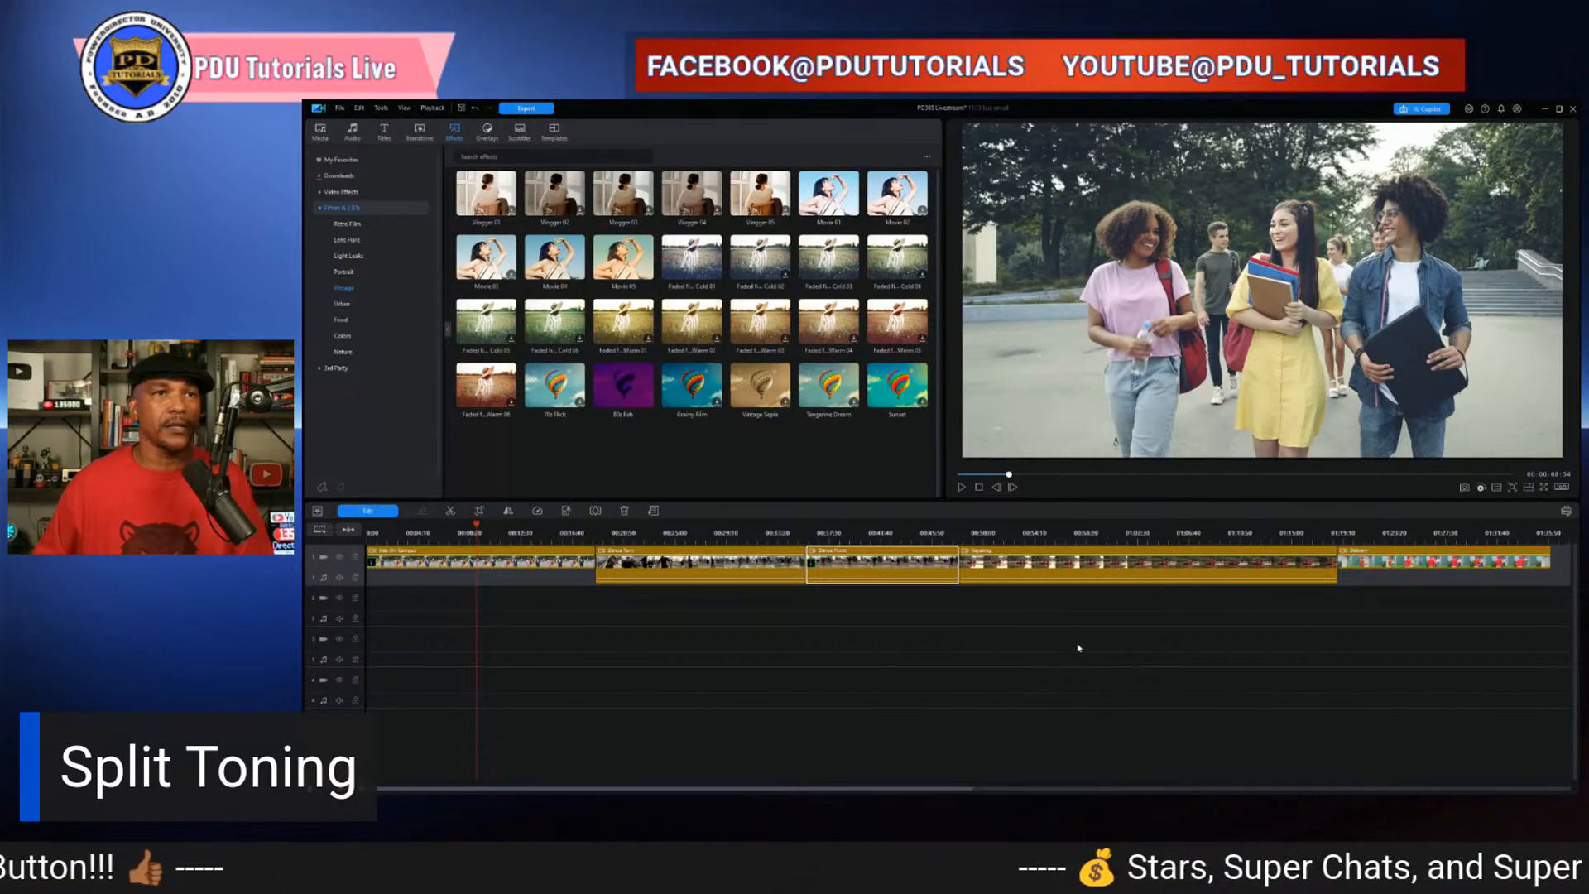
- Select the kayaking clip on the timeline and play it in the preview
left_click(1033, 622)
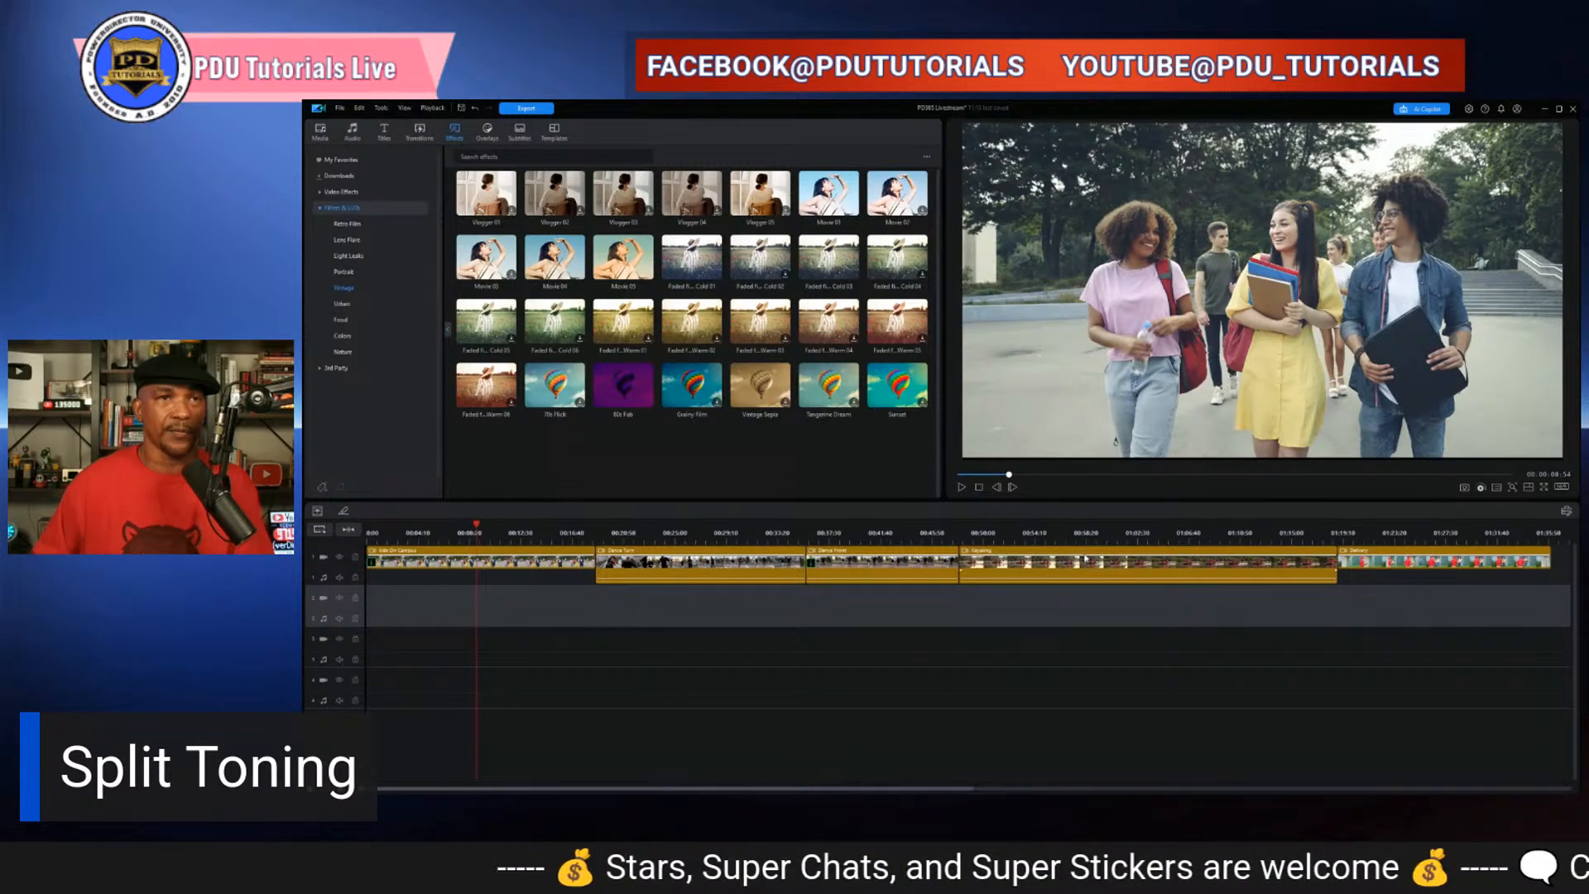
left_click(1085, 559)
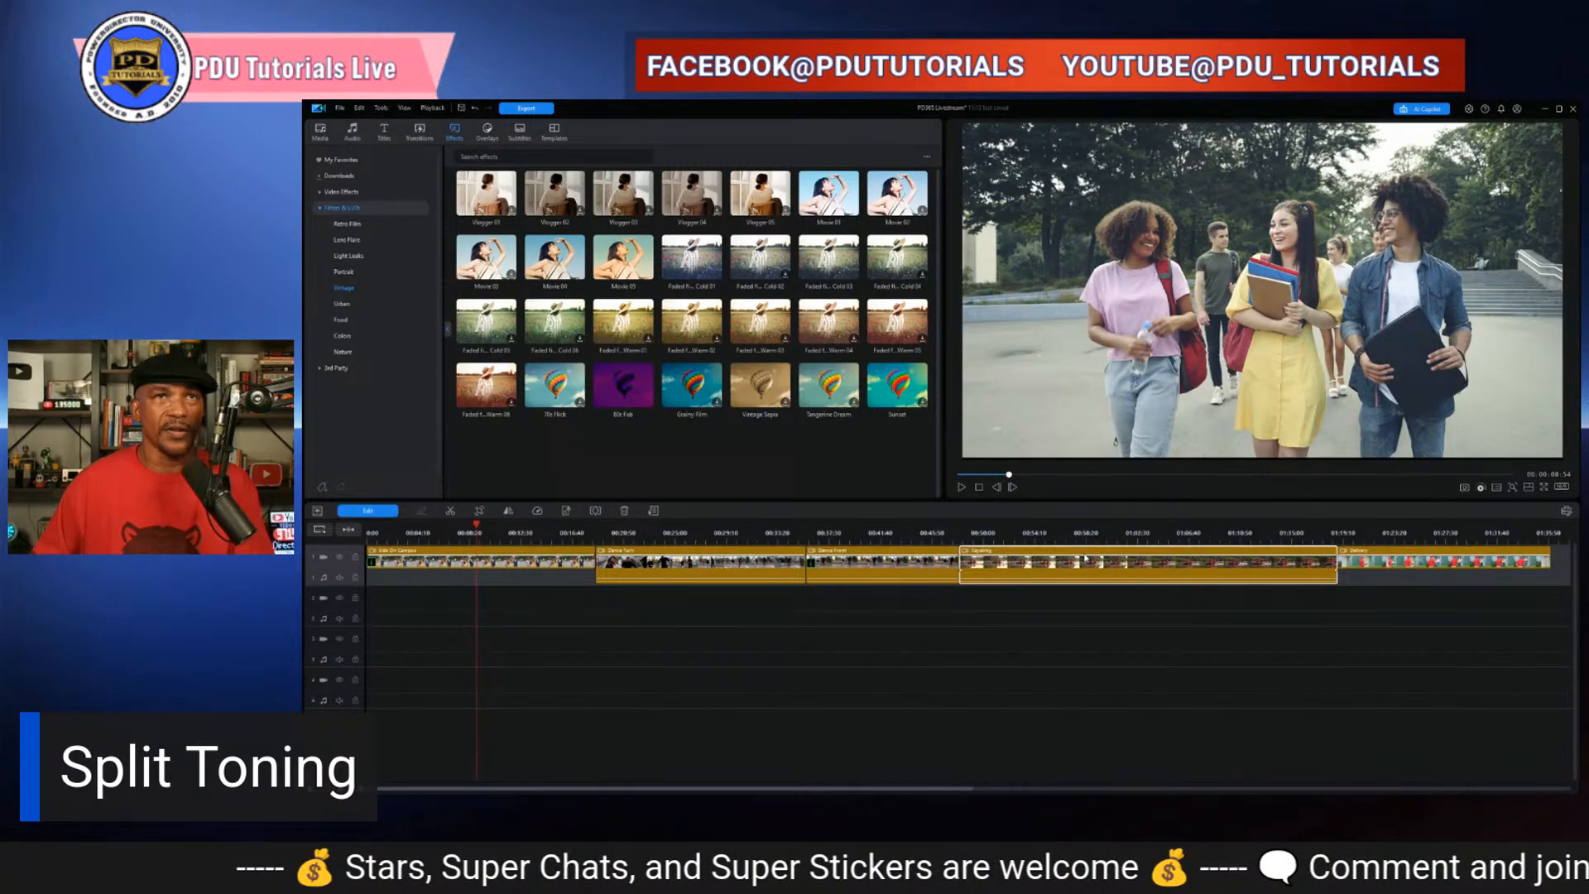
left_click(1068, 537)
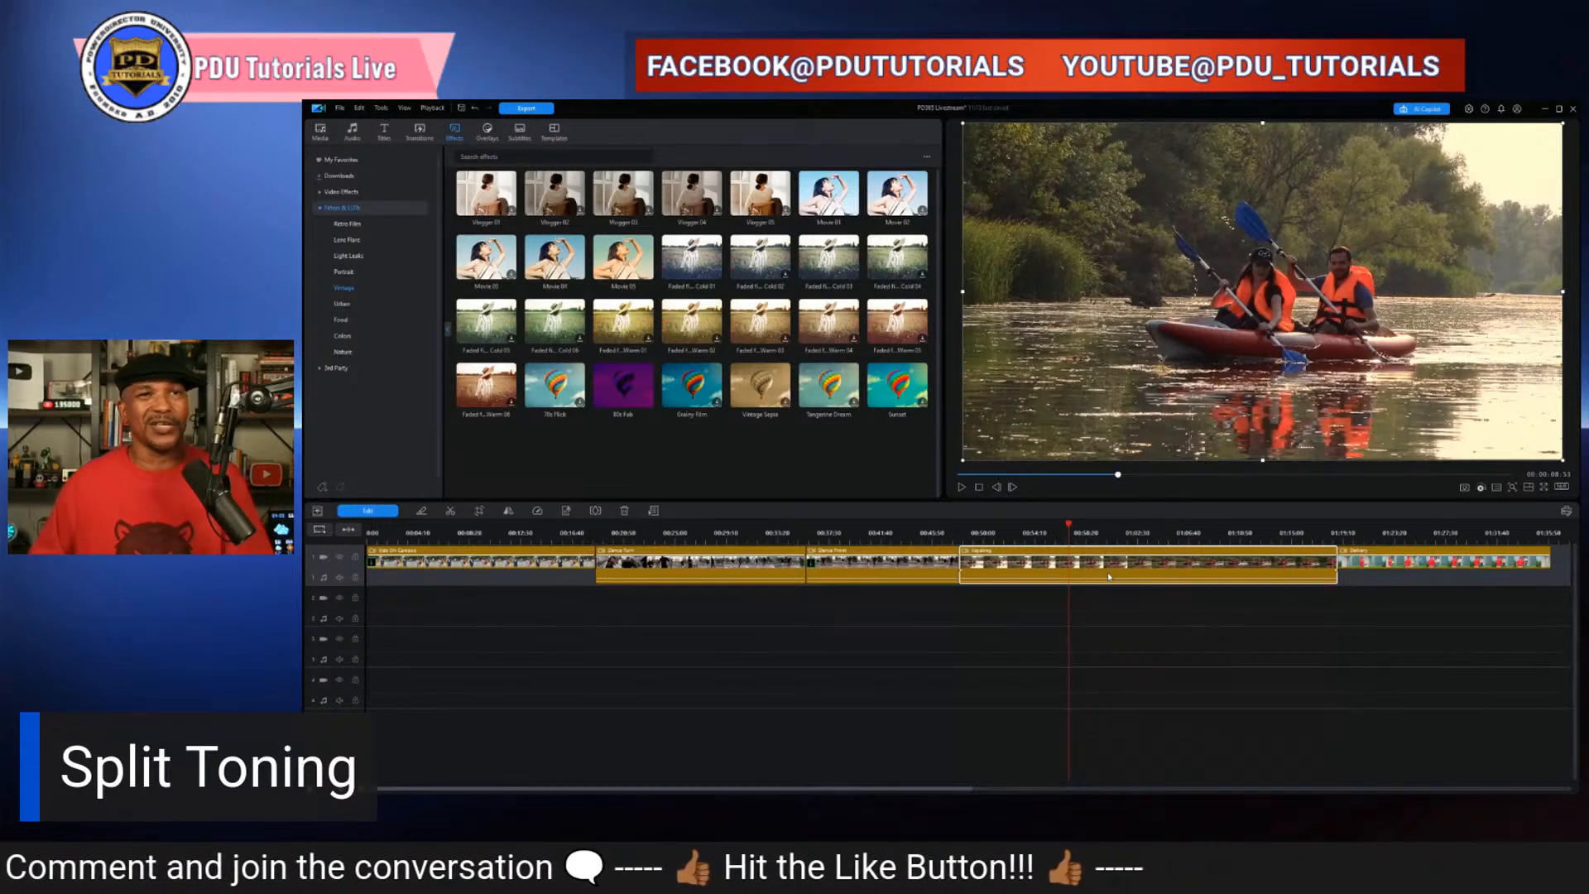
left_click(962, 489)
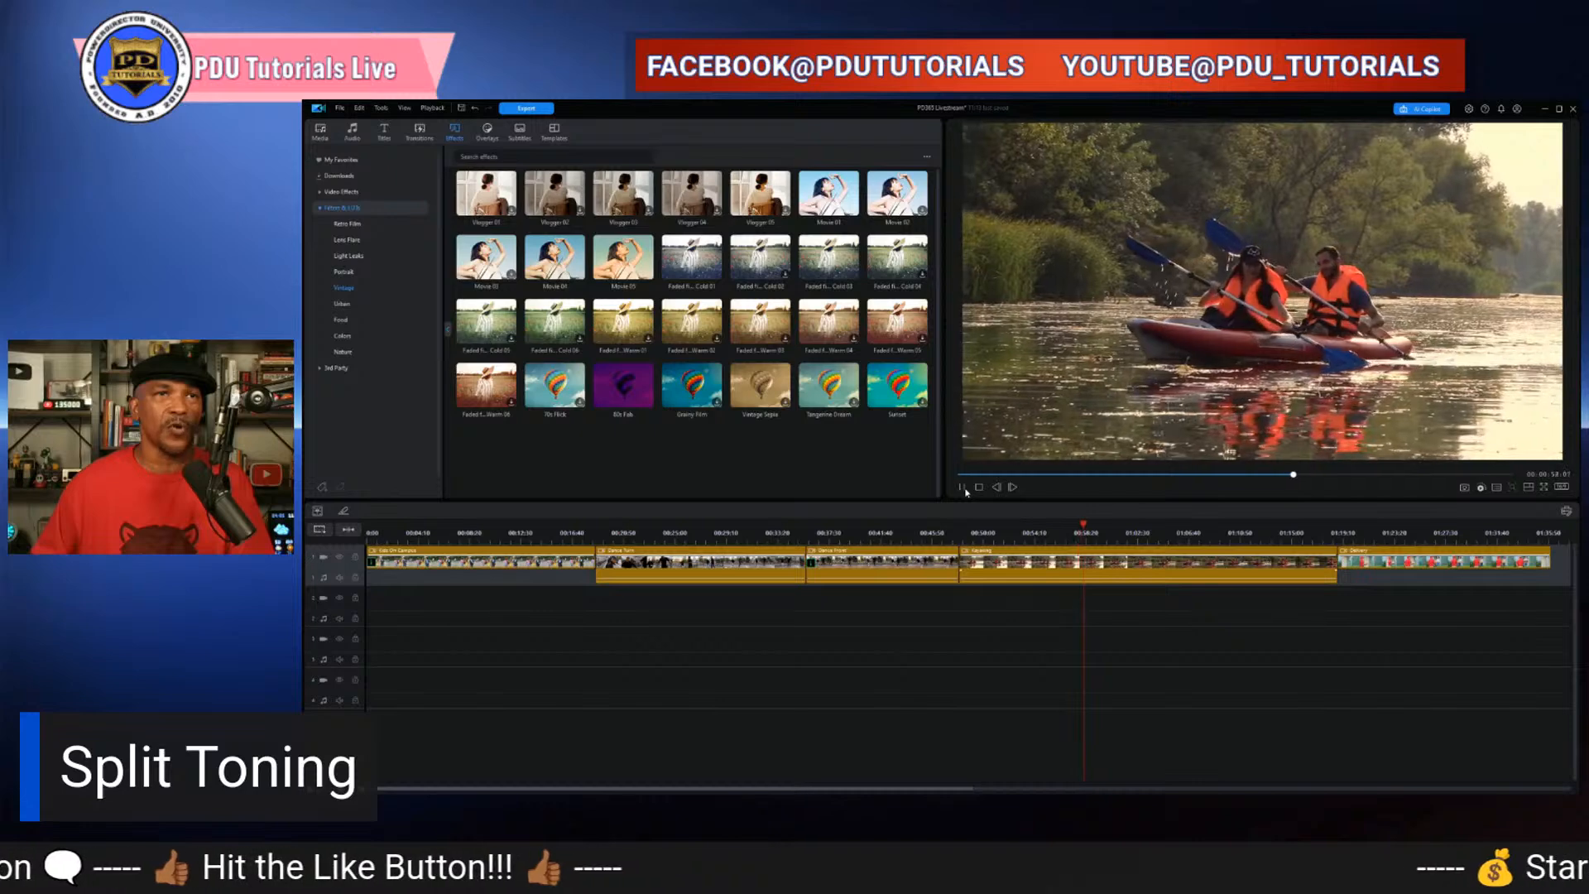
left_click(964, 490)
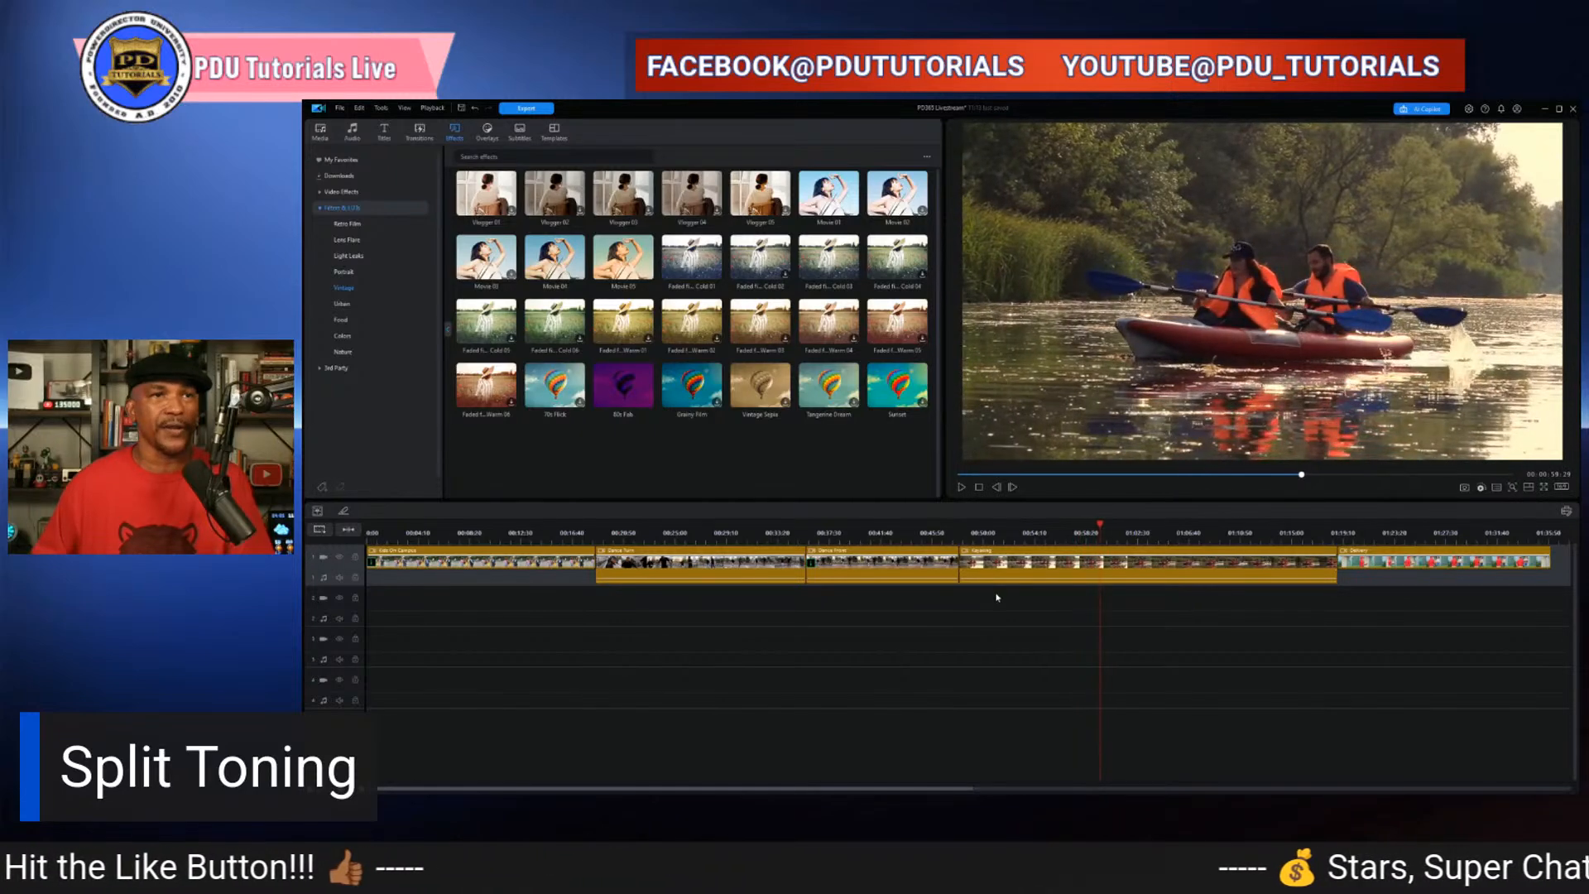
left_click(1074, 575)
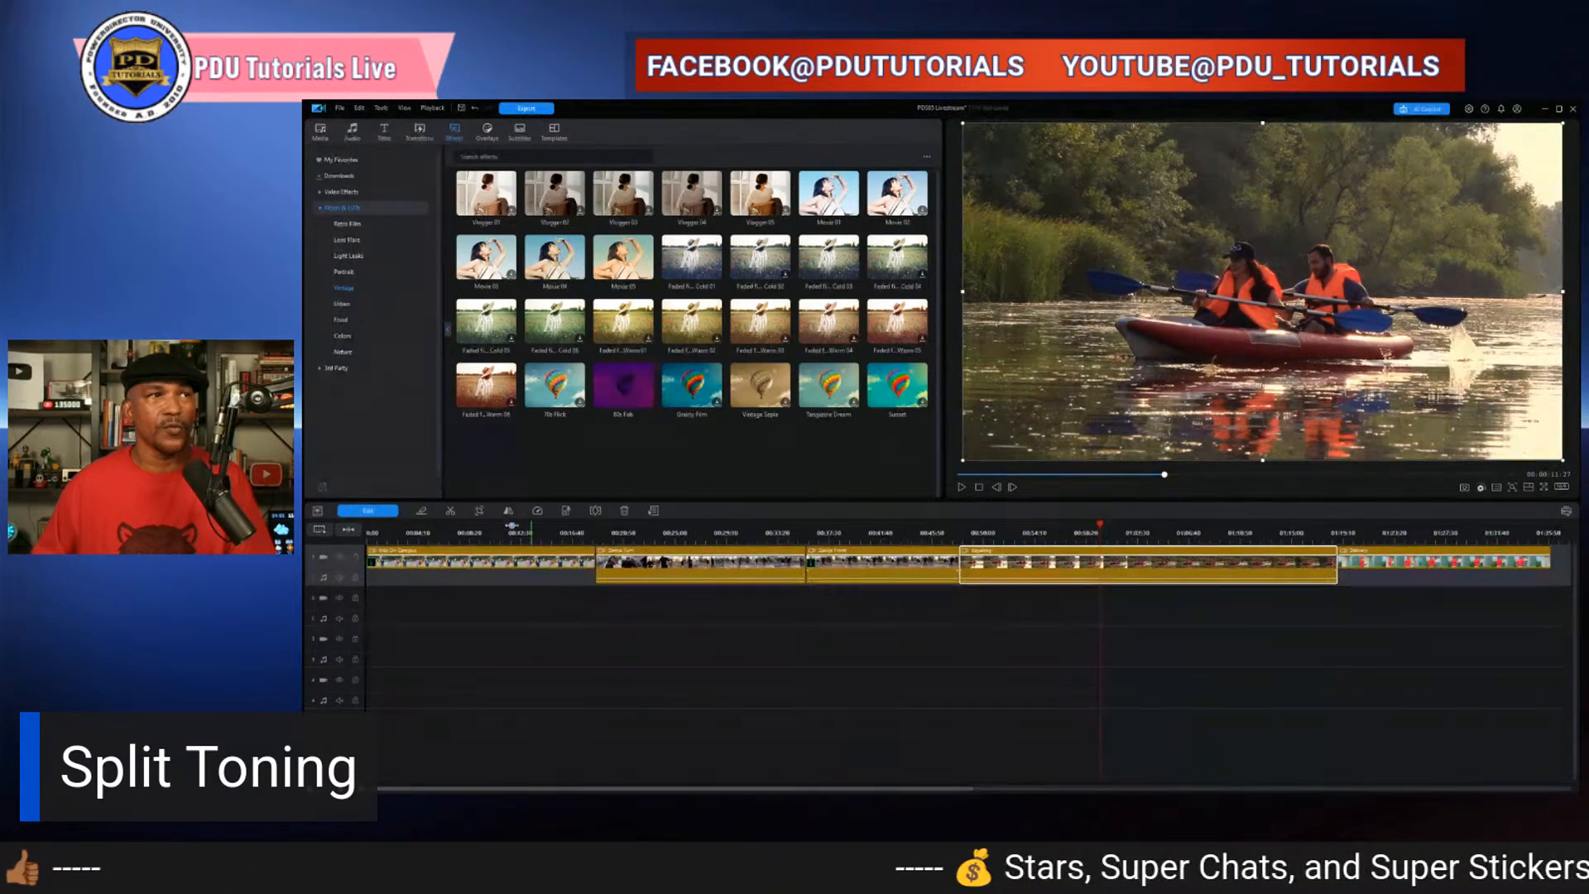
- Open the kayaking clip's Color settings and enable Split Toning
left_click(368, 511)
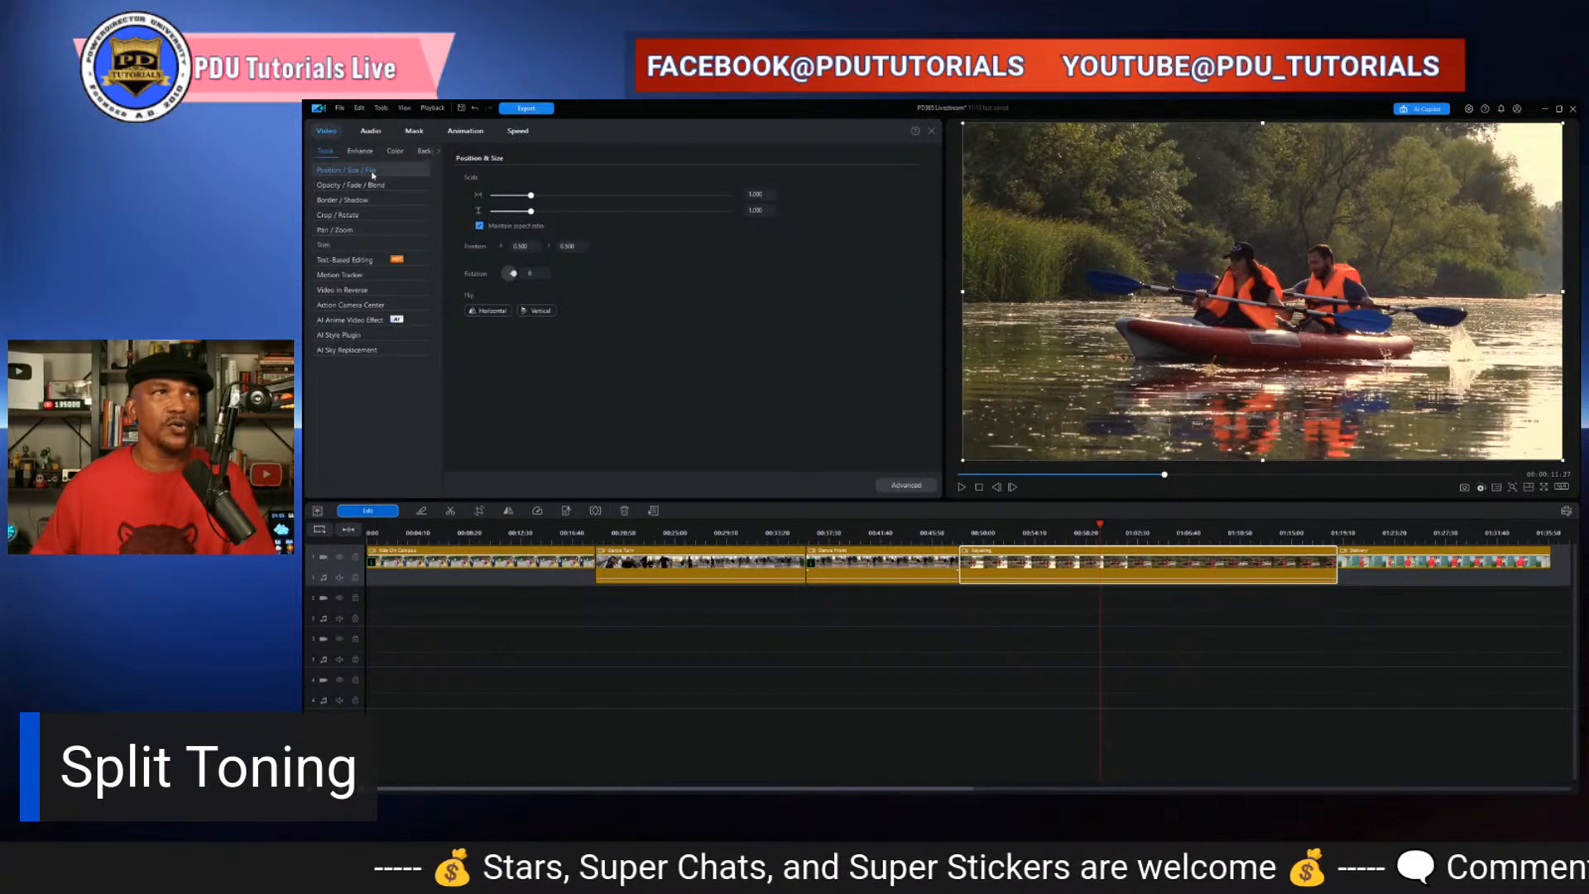
left_click(394, 154)
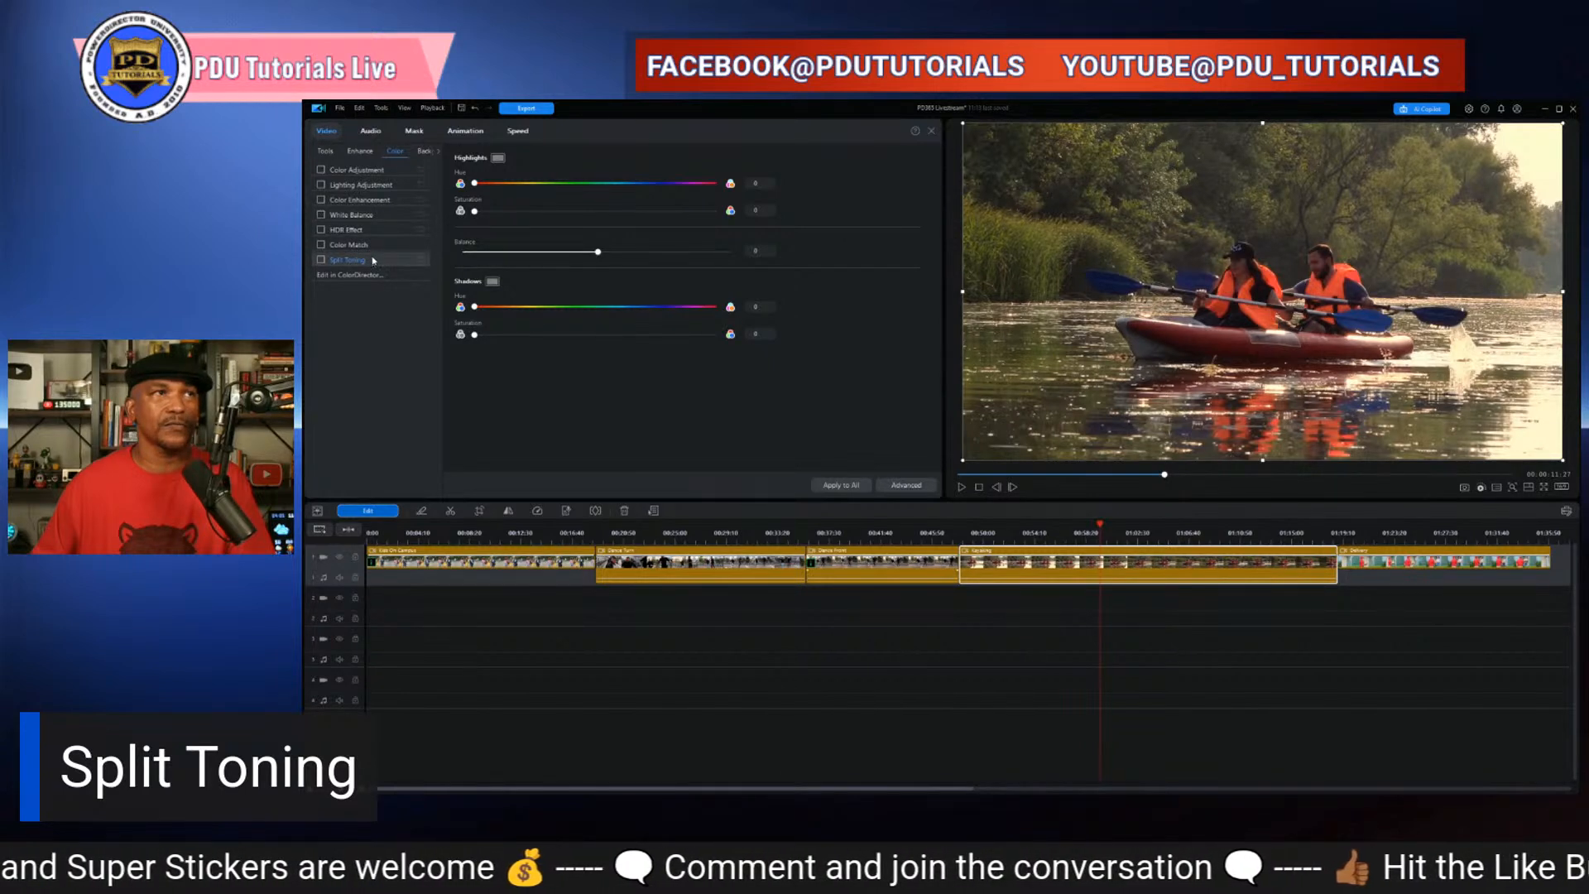
left_click(348, 245)
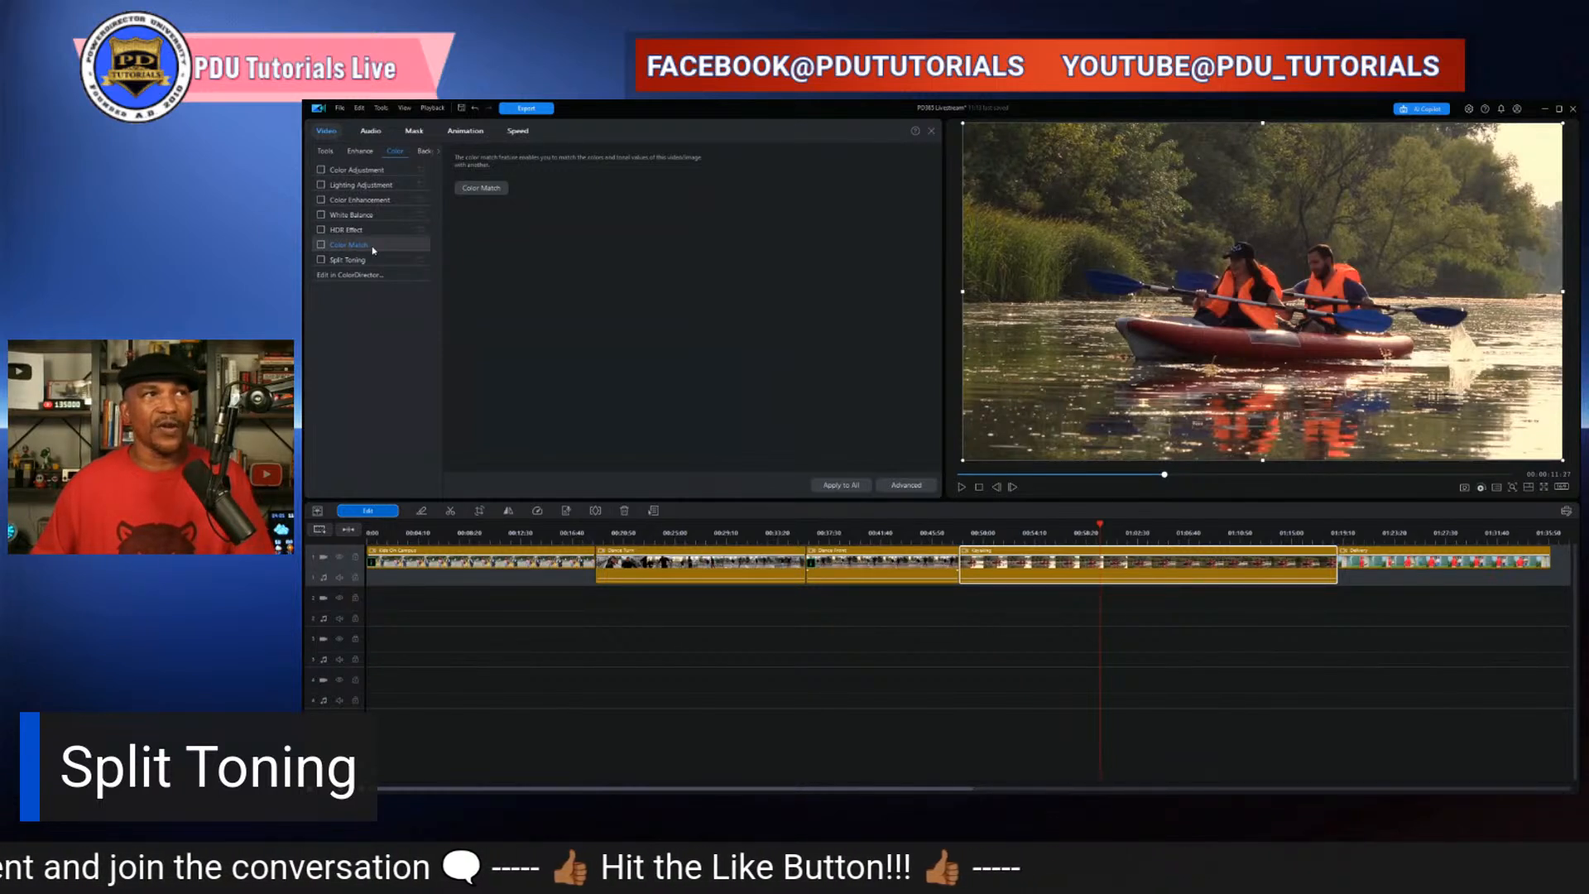
left_click(348, 260)
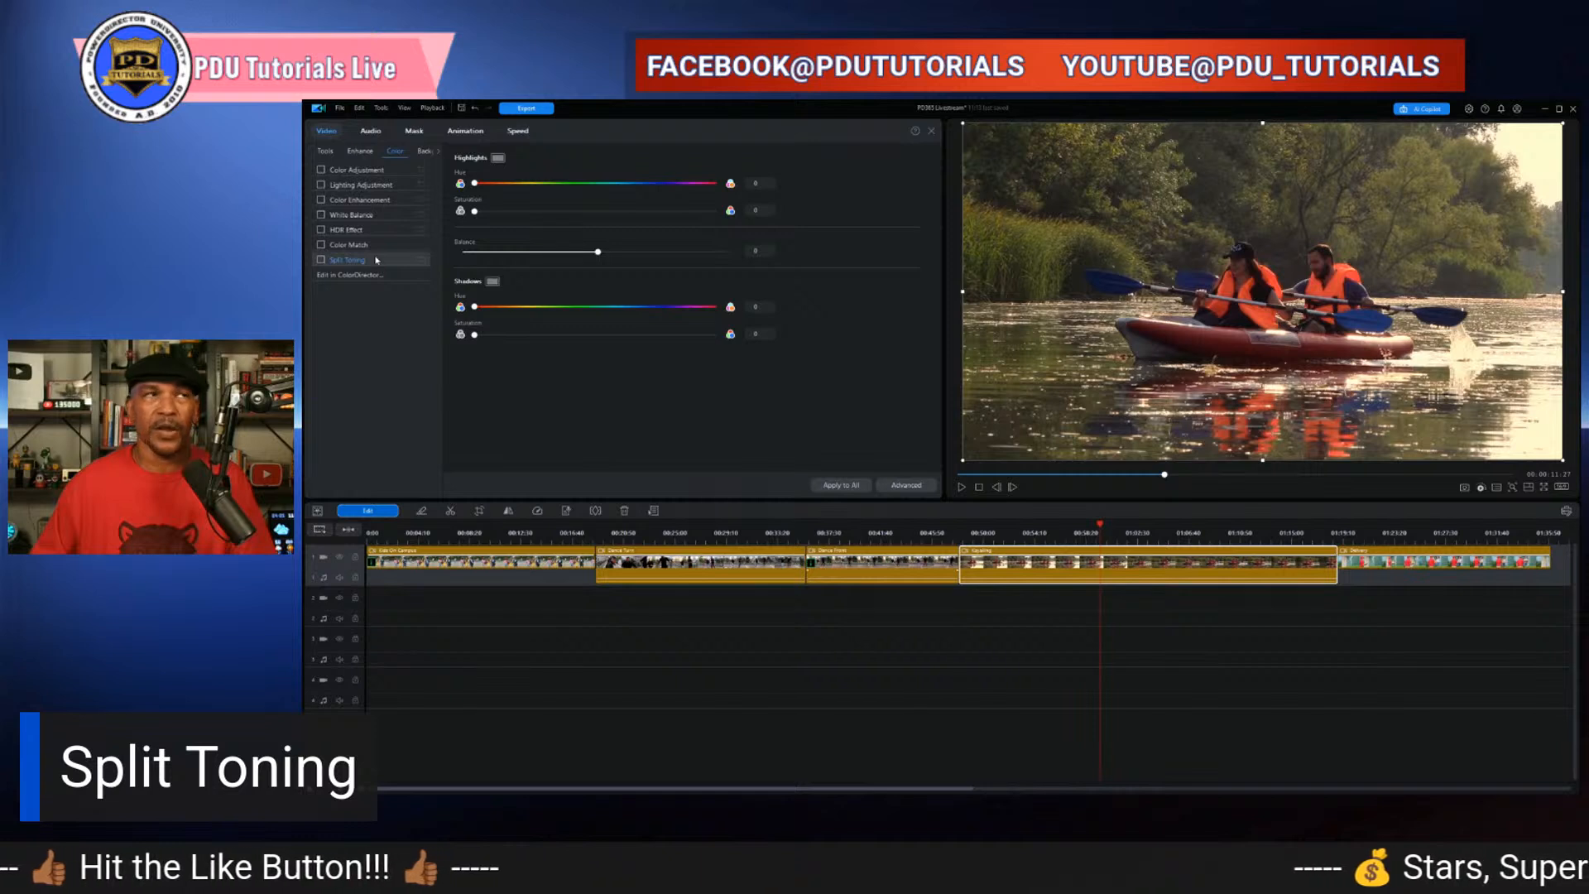
left_click(321, 260)
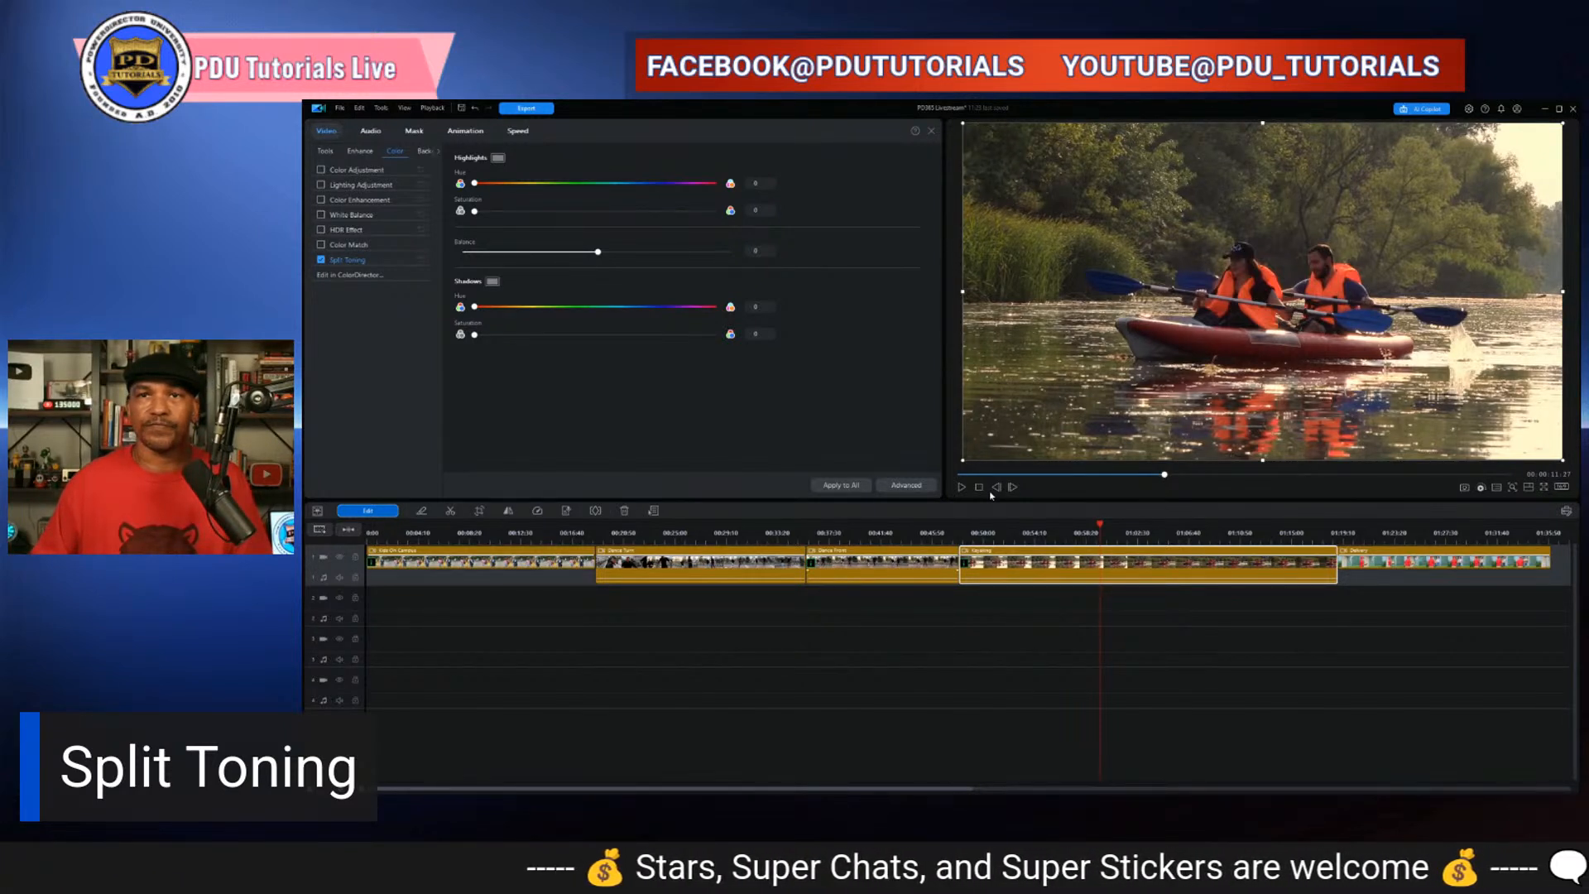
- Undo the last edit, then switch Split Toning off and back on to compare the clip
key("ctrl+z")
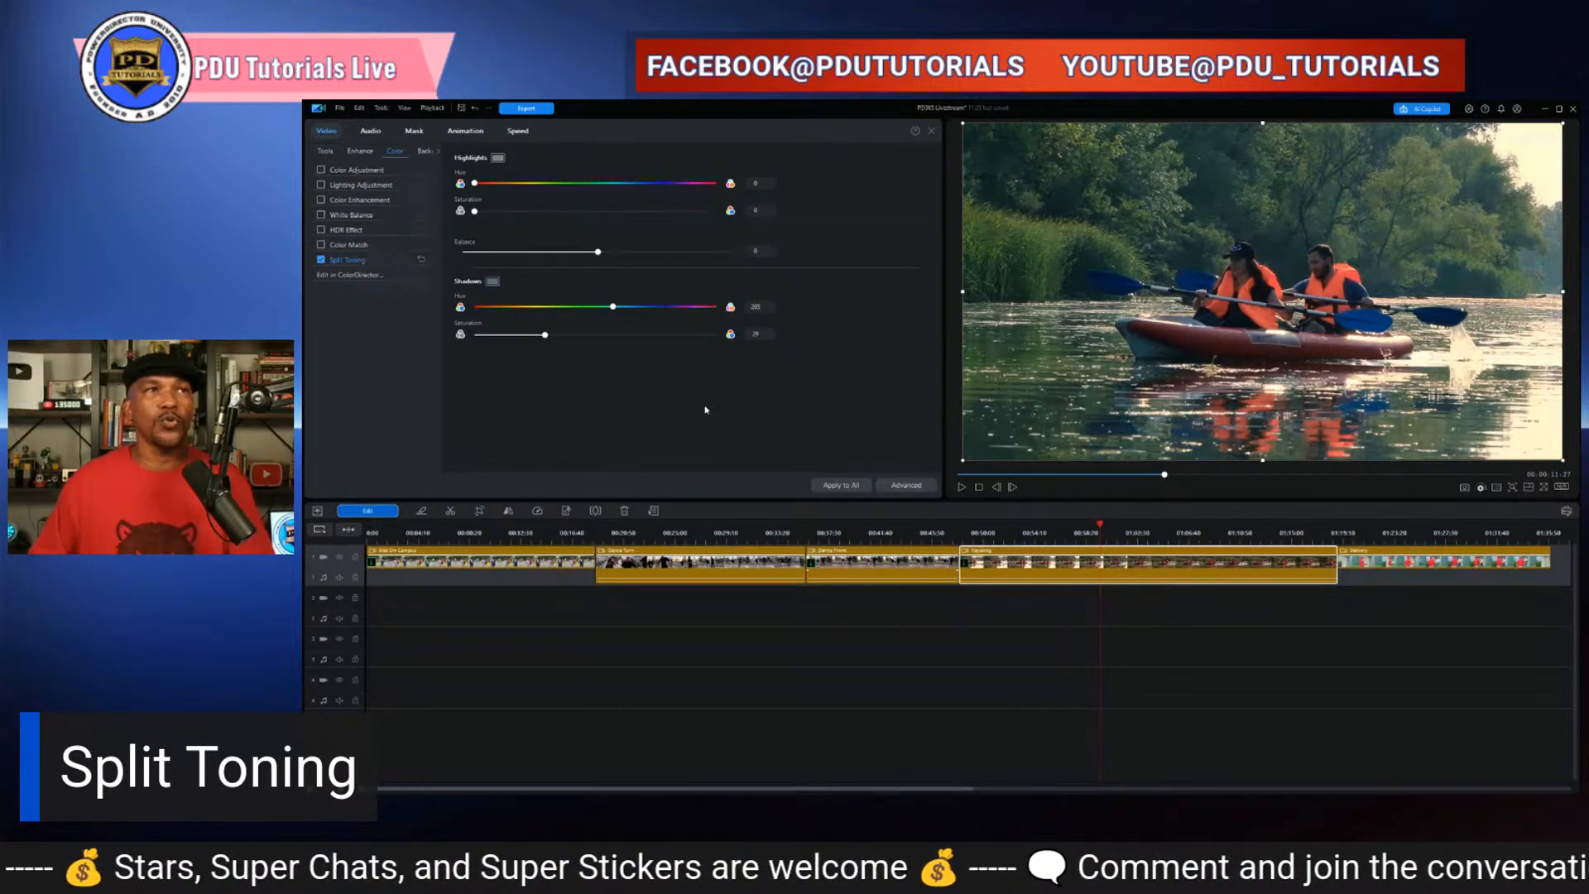
left_click(321, 260)
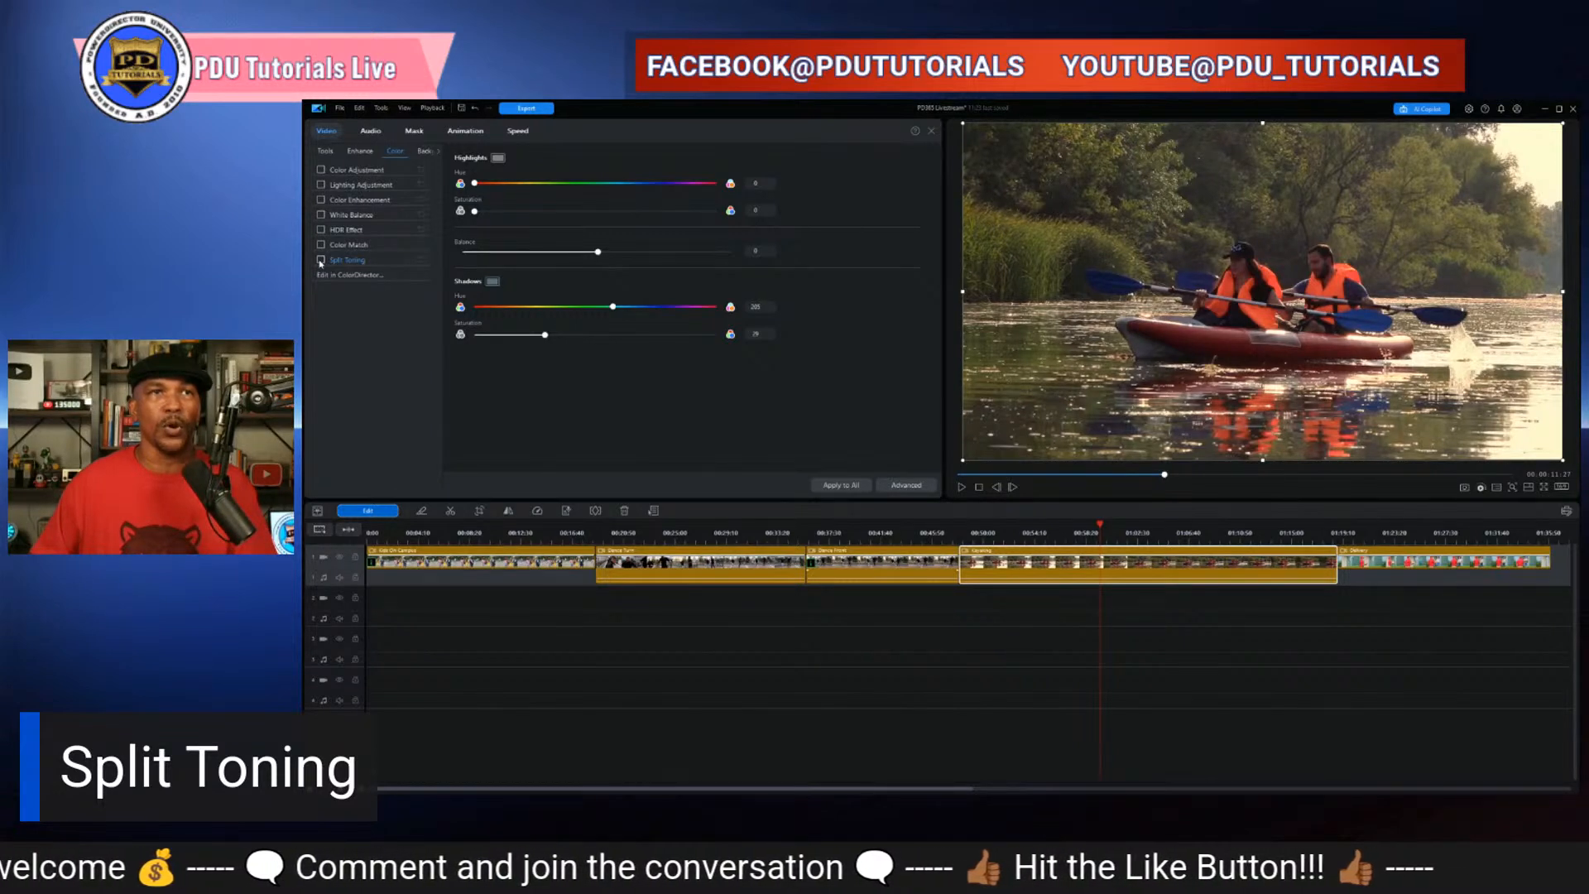
left_click(320, 259)
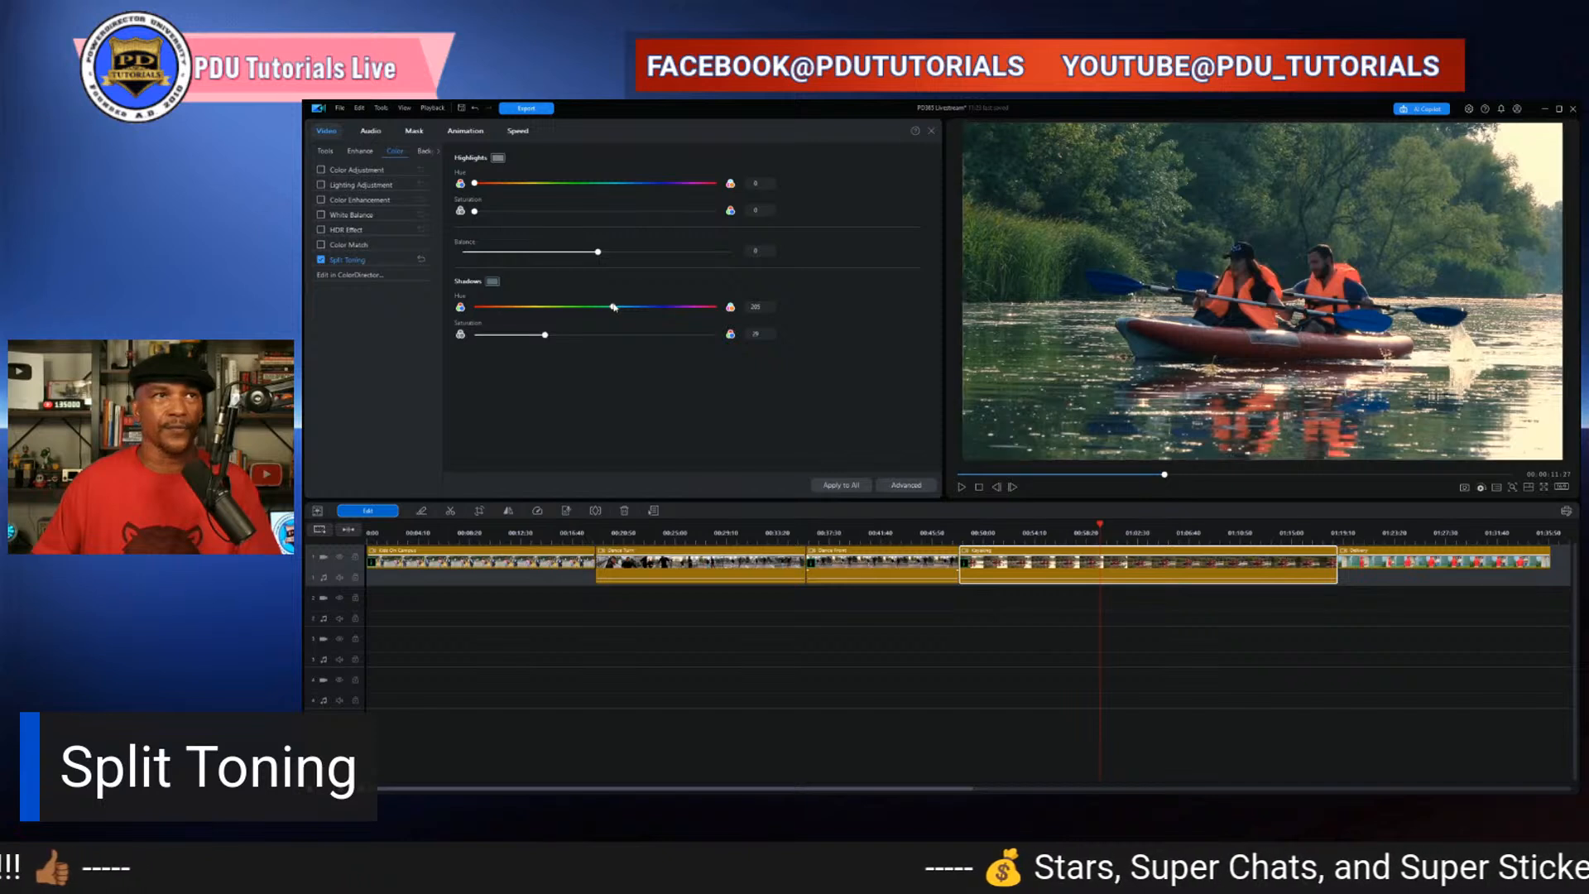
- Adjust the Shadows hue and saturation, setting the Shadows hue to 200
left_click_drag(614, 307, 646, 309)
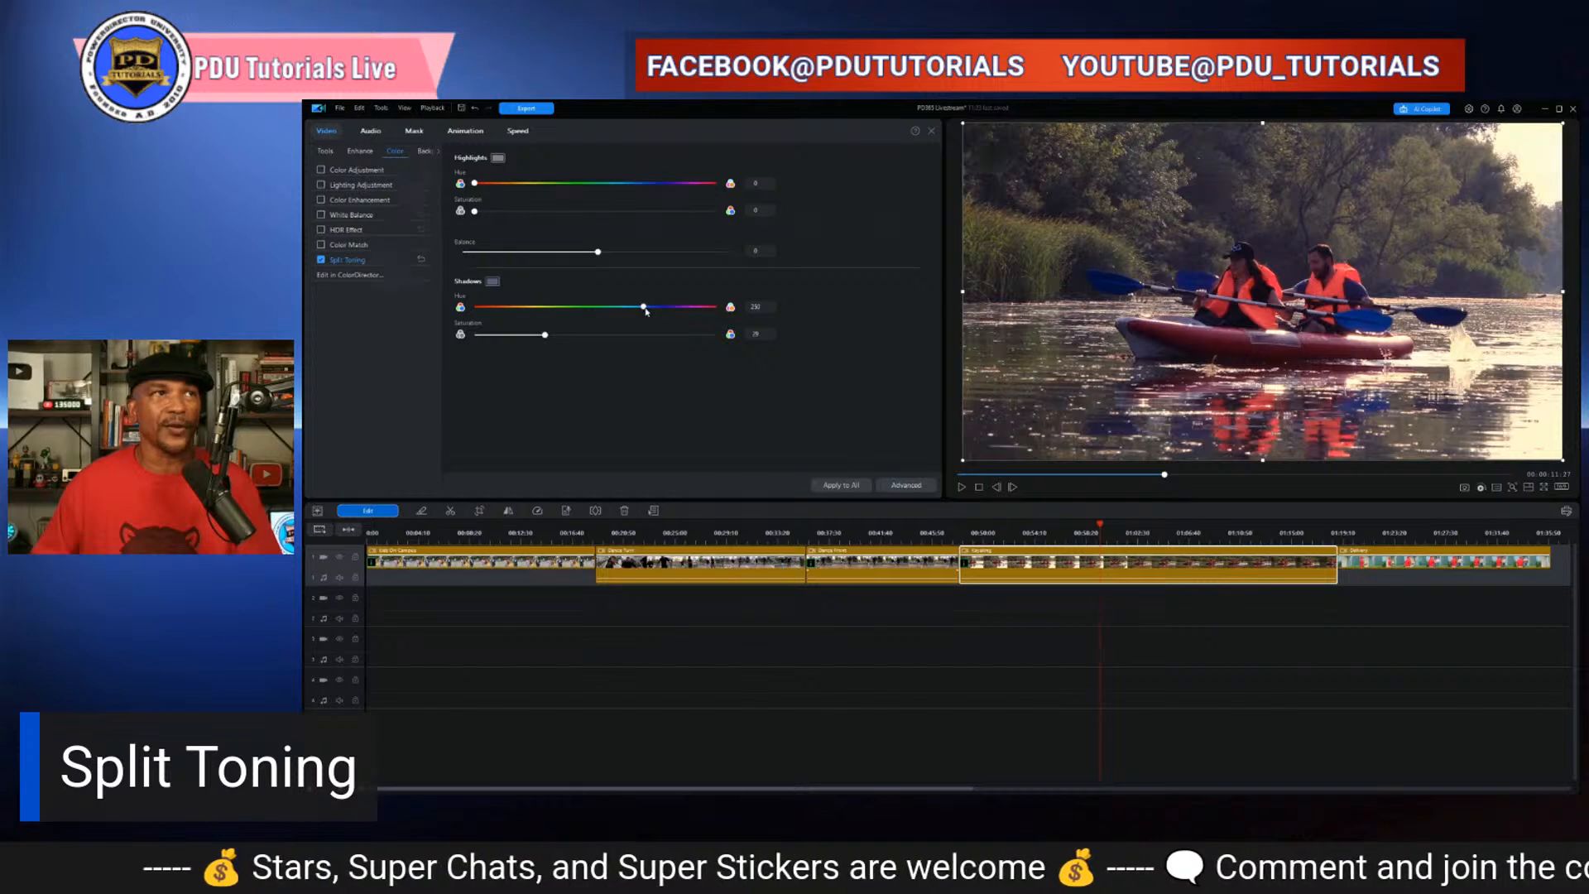
mouse_move(546, 338)
left_mouse_down()
mouse_move(585, 338)
mouse_move(542, 338)
left_mouse_up()
double_click(759, 307)
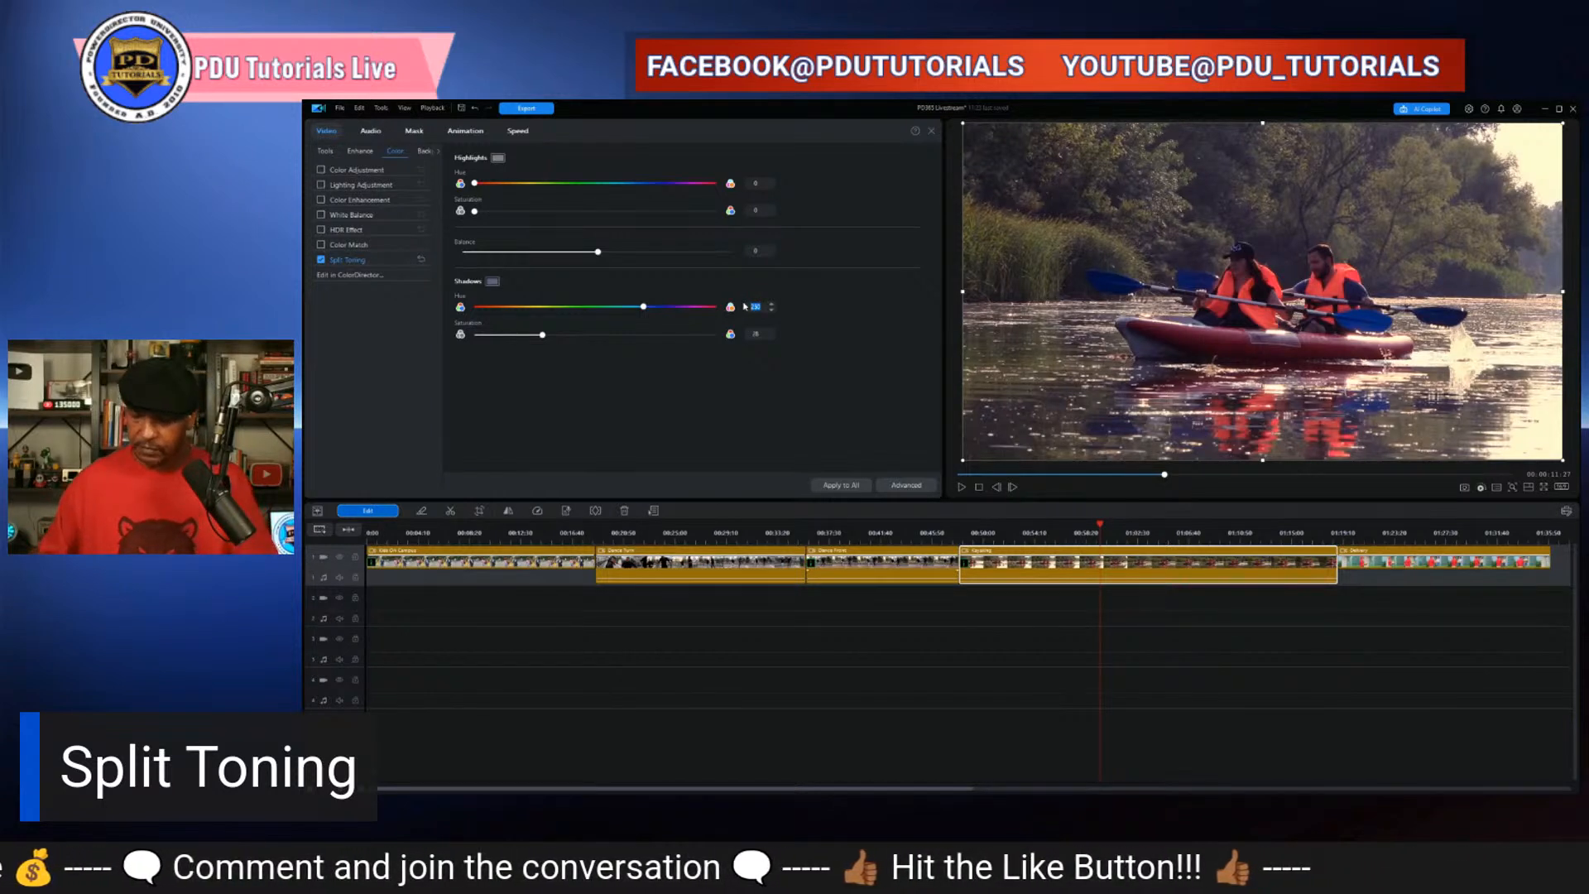
type("200")
key("Return")
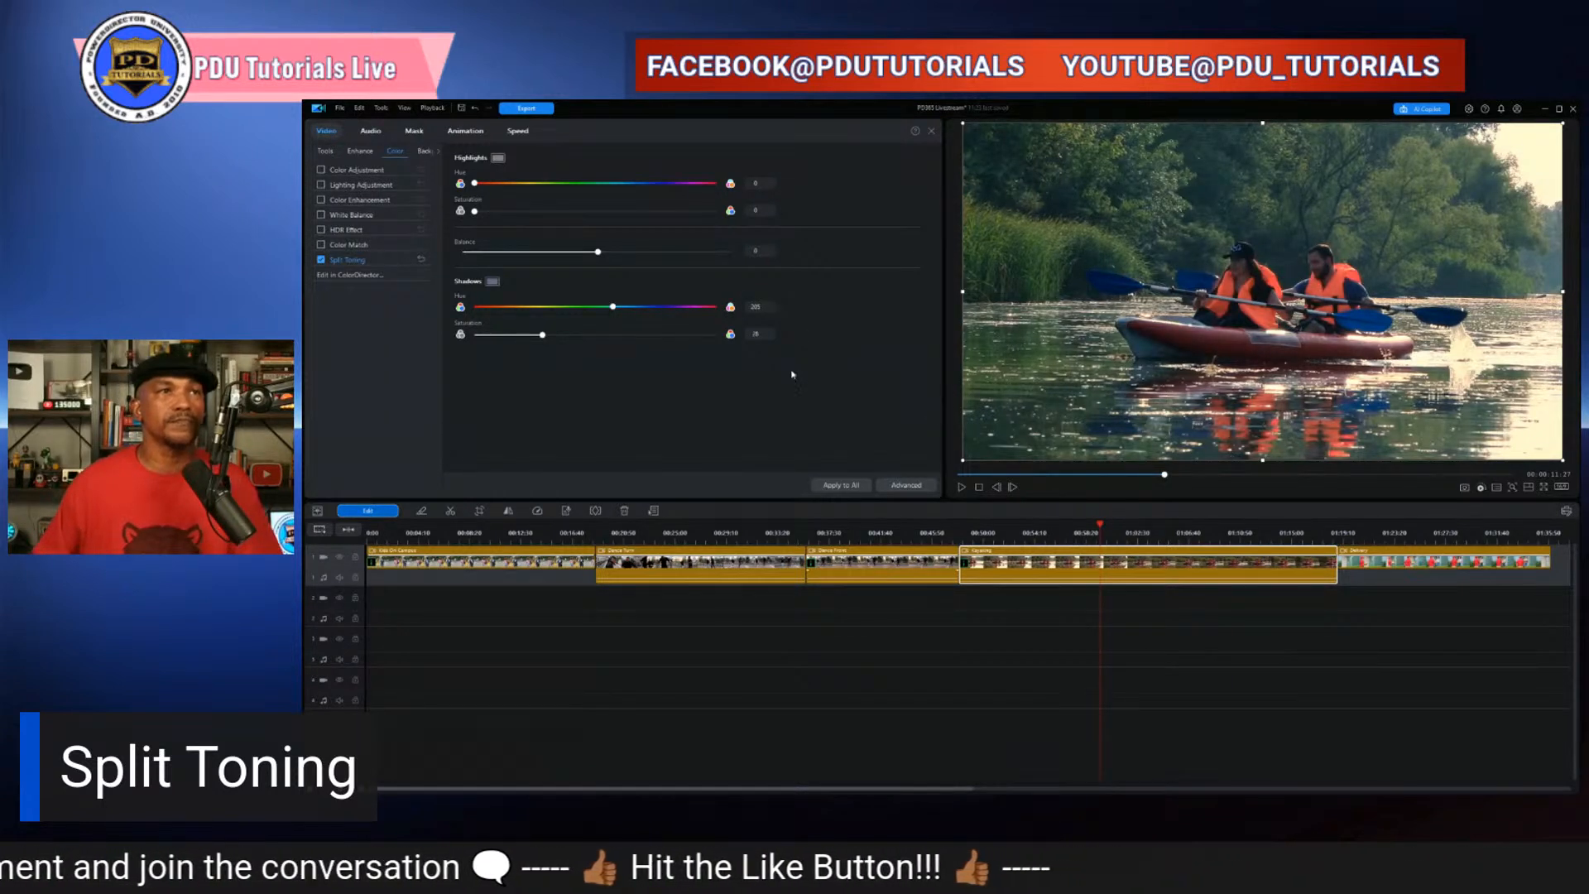
- Move the Balance slider, then reset Balance to 0
left_click(730, 333)
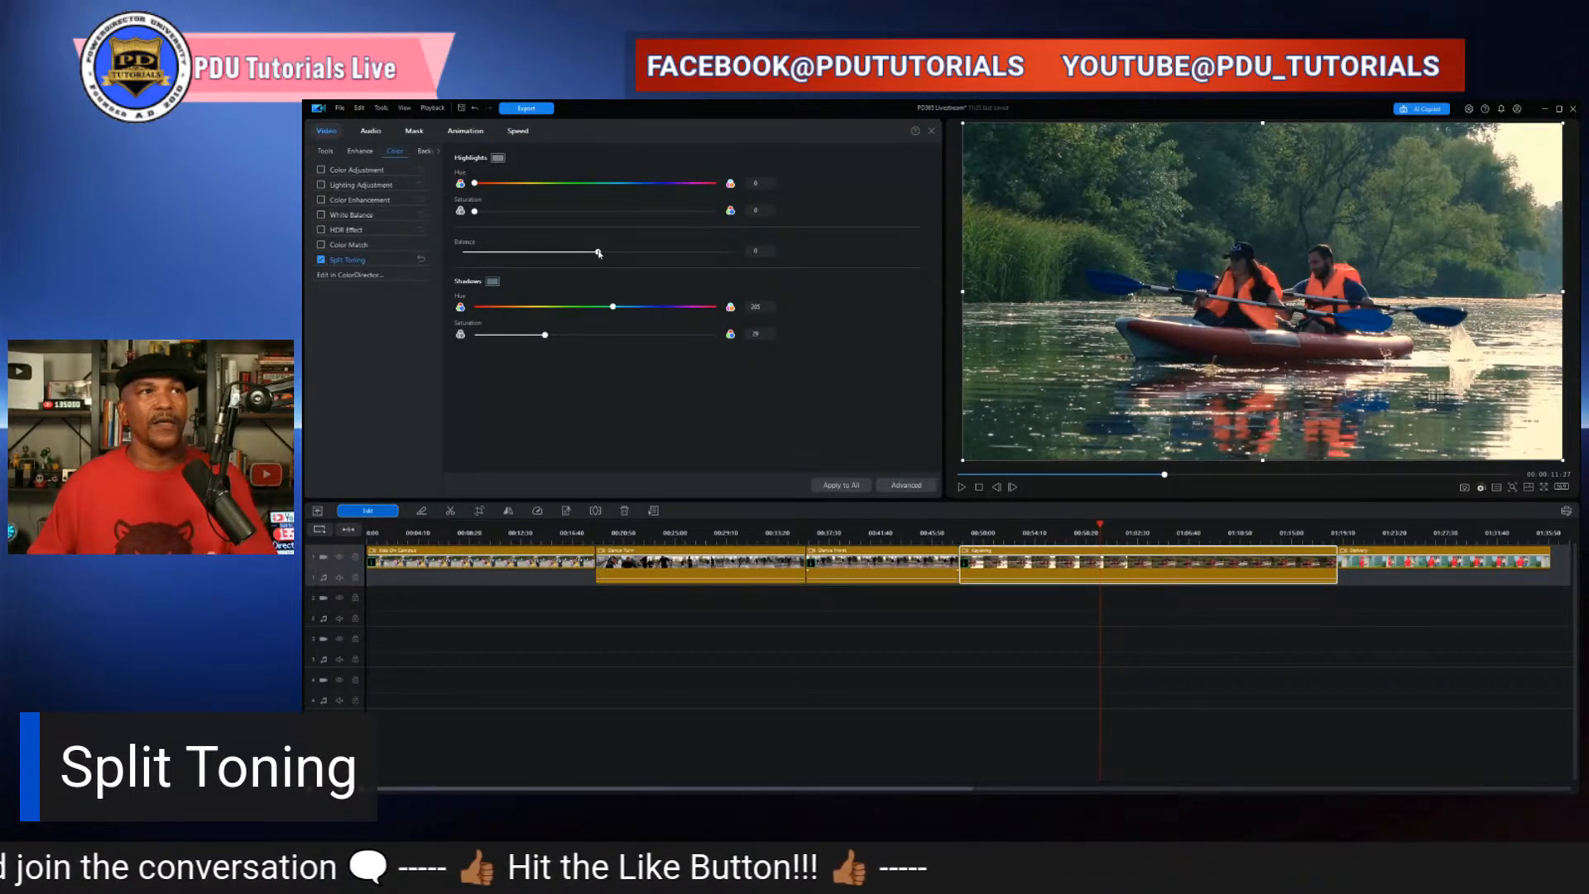
left_click_drag(599, 254, 556, 265)
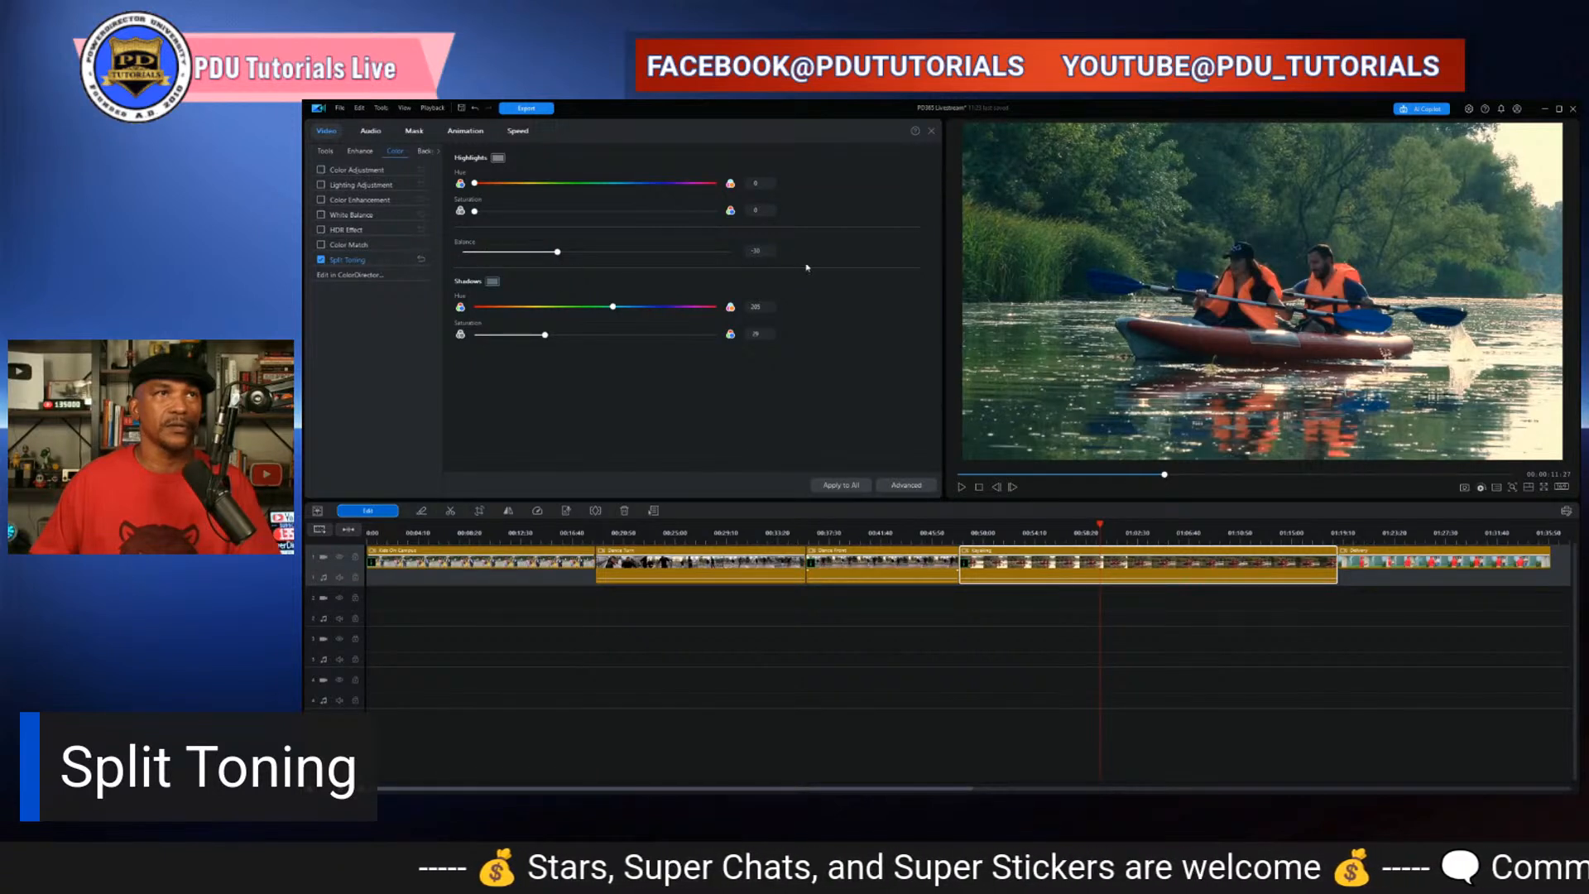
left_click_drag(766, 249, 711, 250)
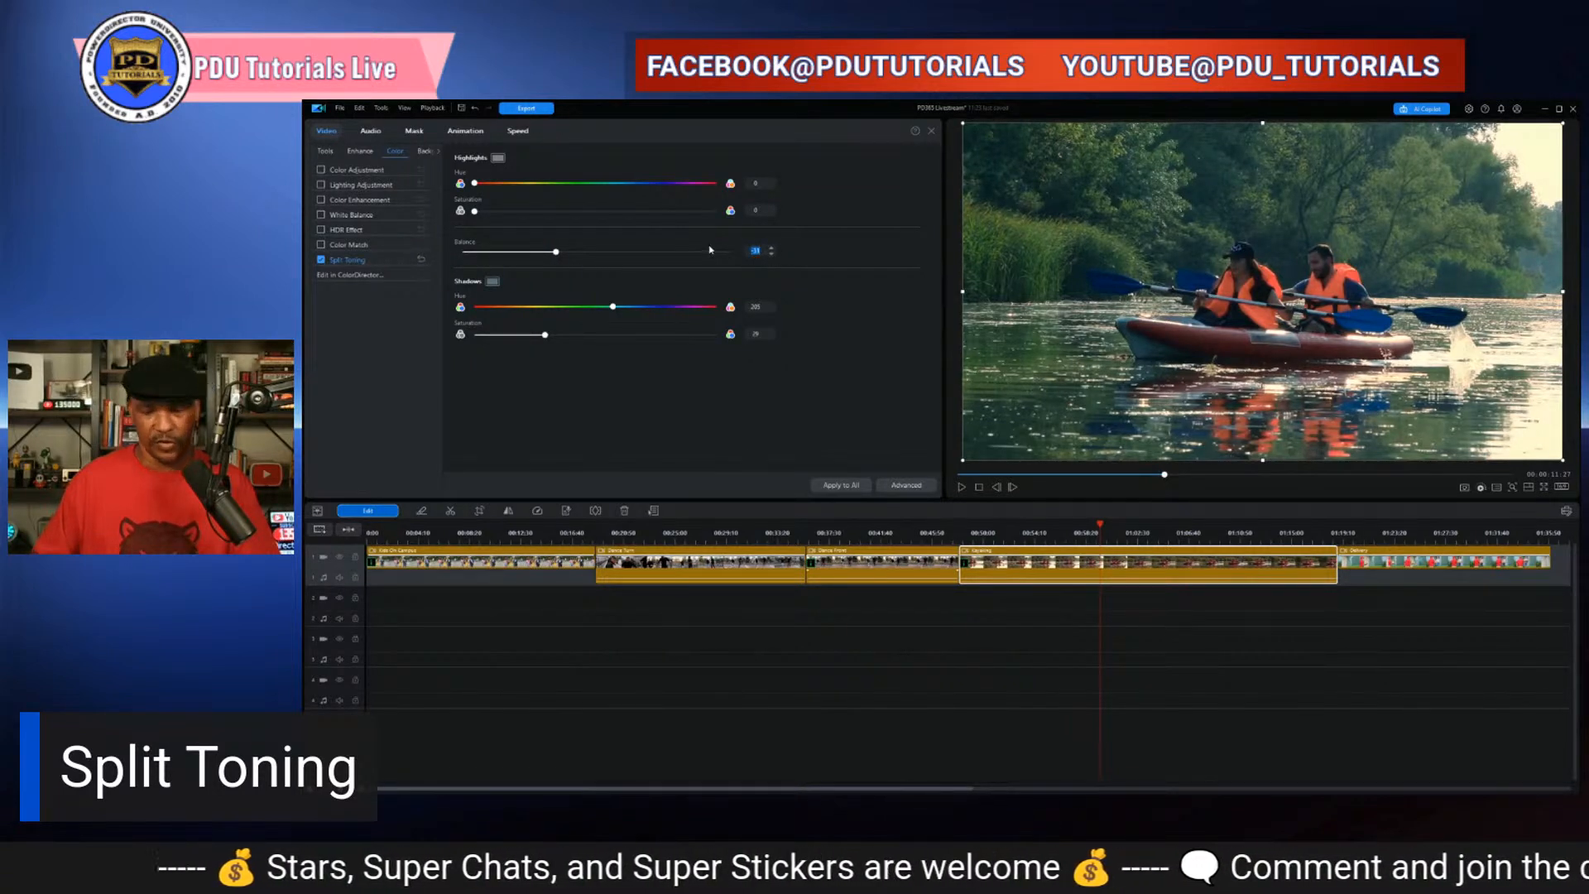
type("0")
key("Return")
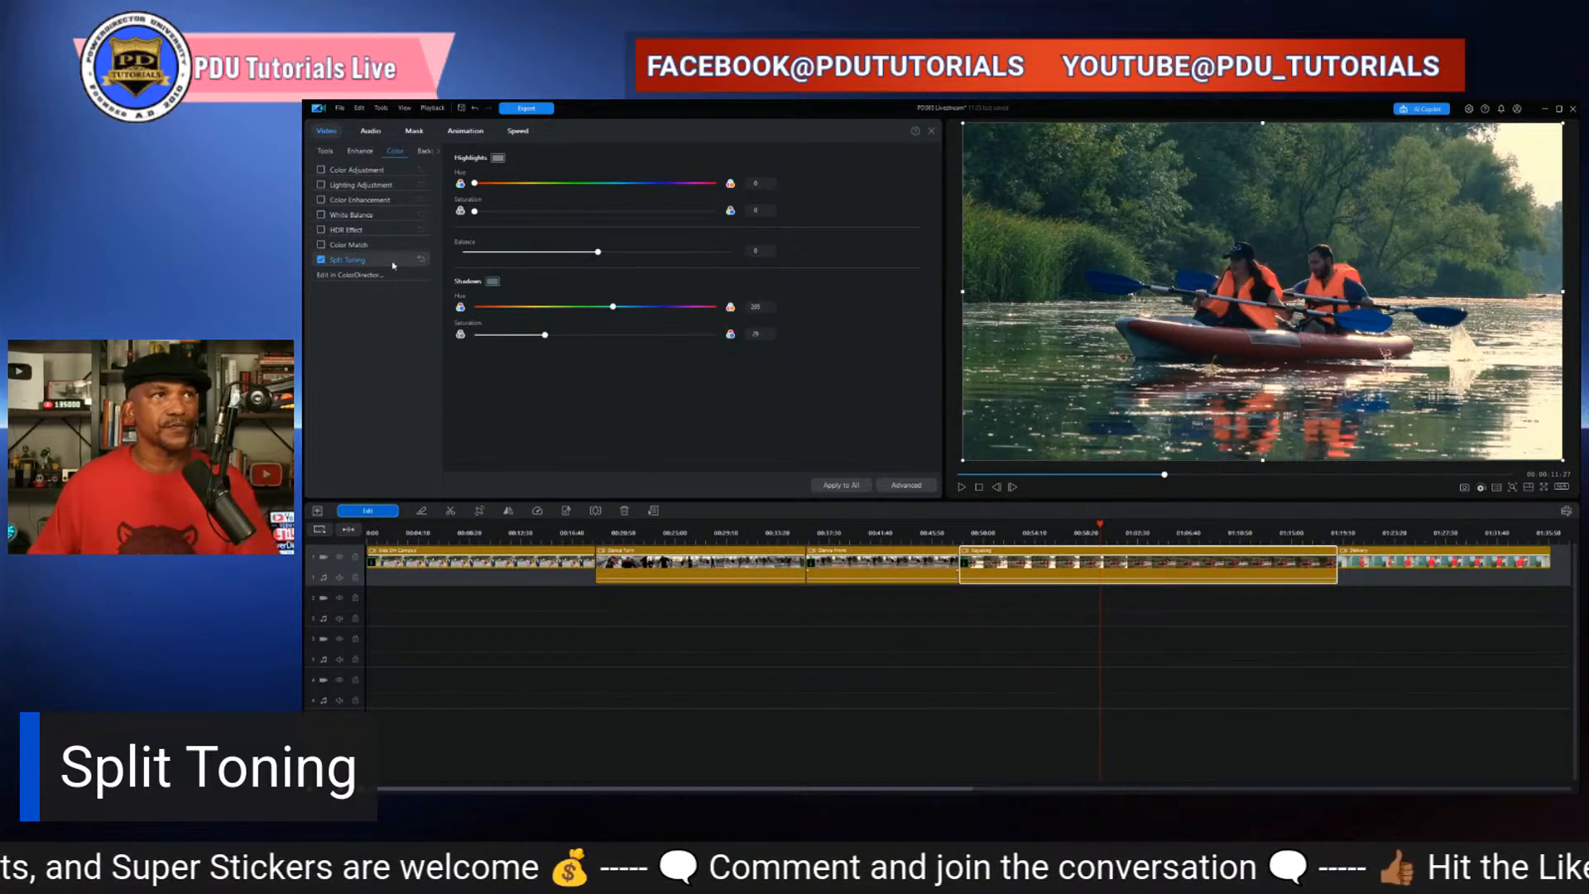
- Switch Split Toning off to compare with the original clip
left_click(321, 260)
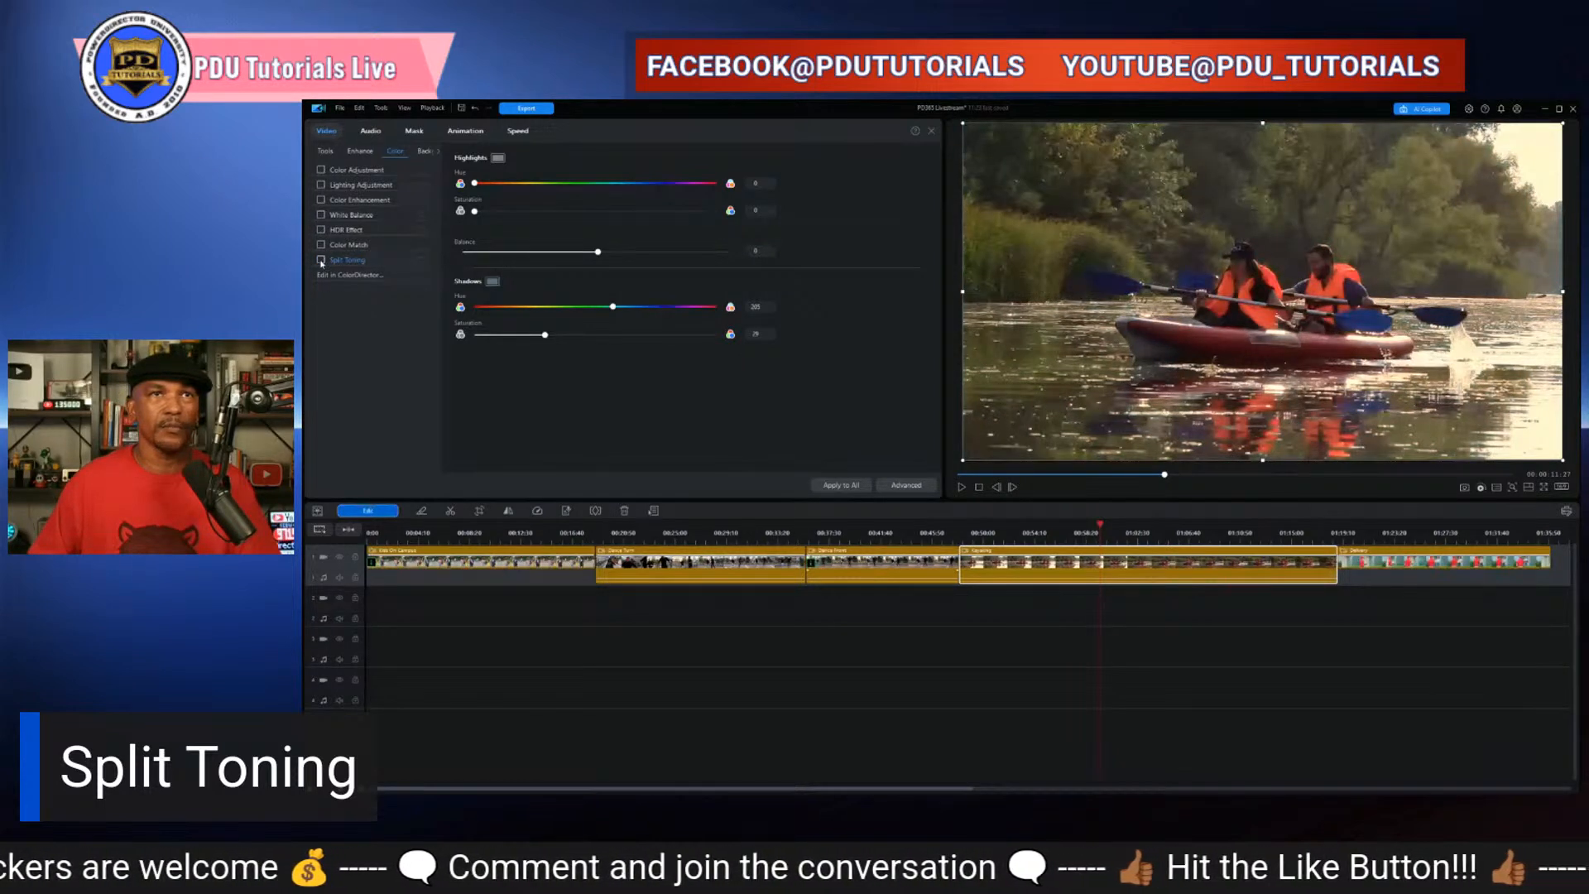
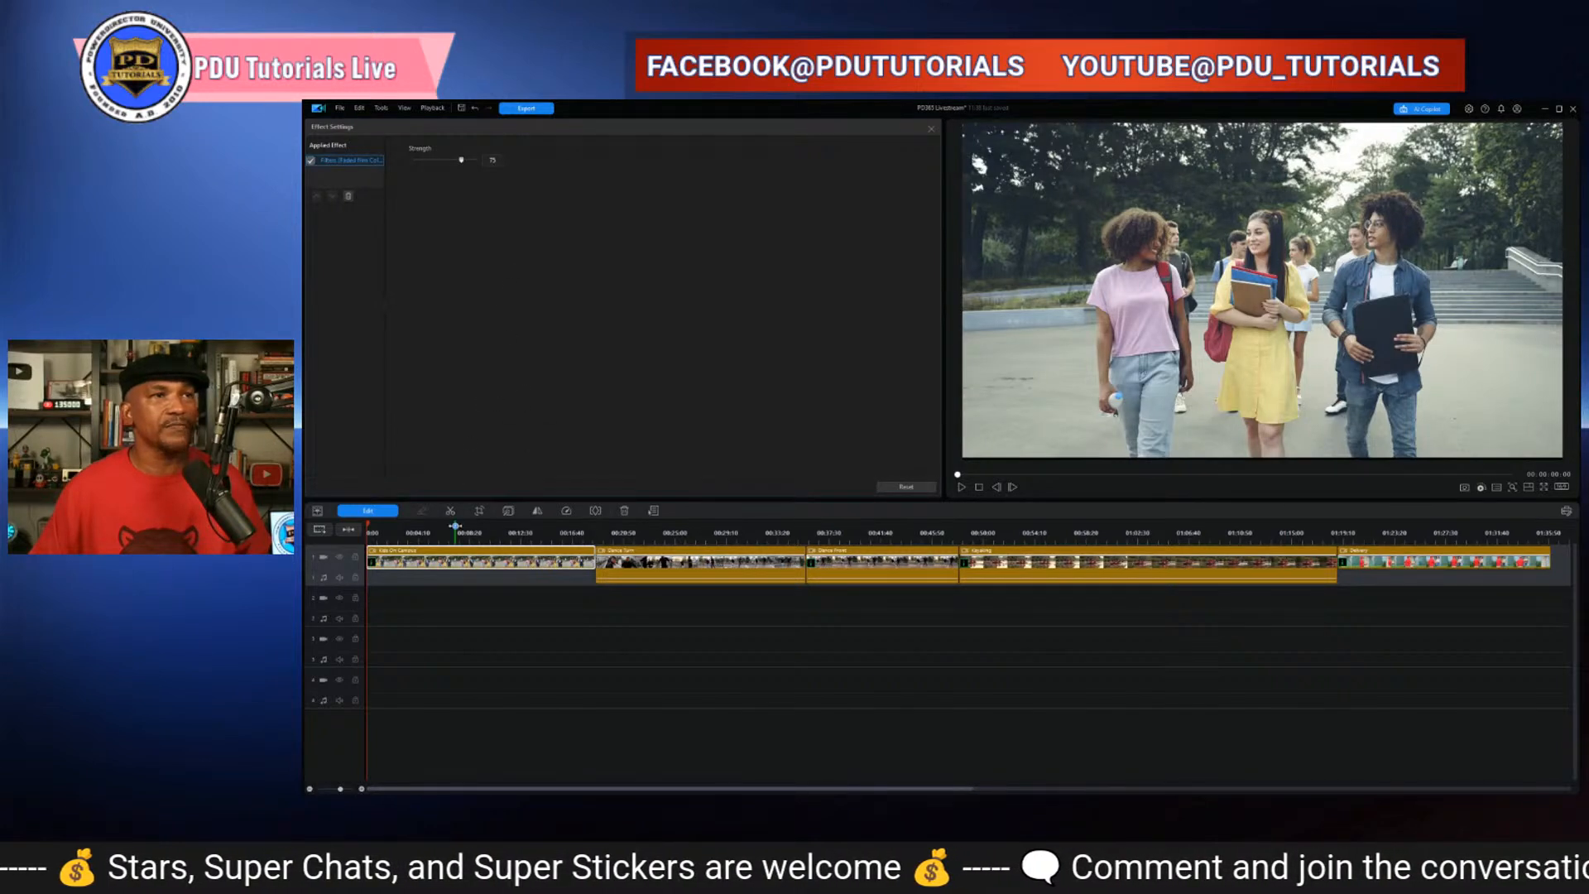
- Paste the copied clip onto the second video track at the start of the timeline
left_click(416, 607)
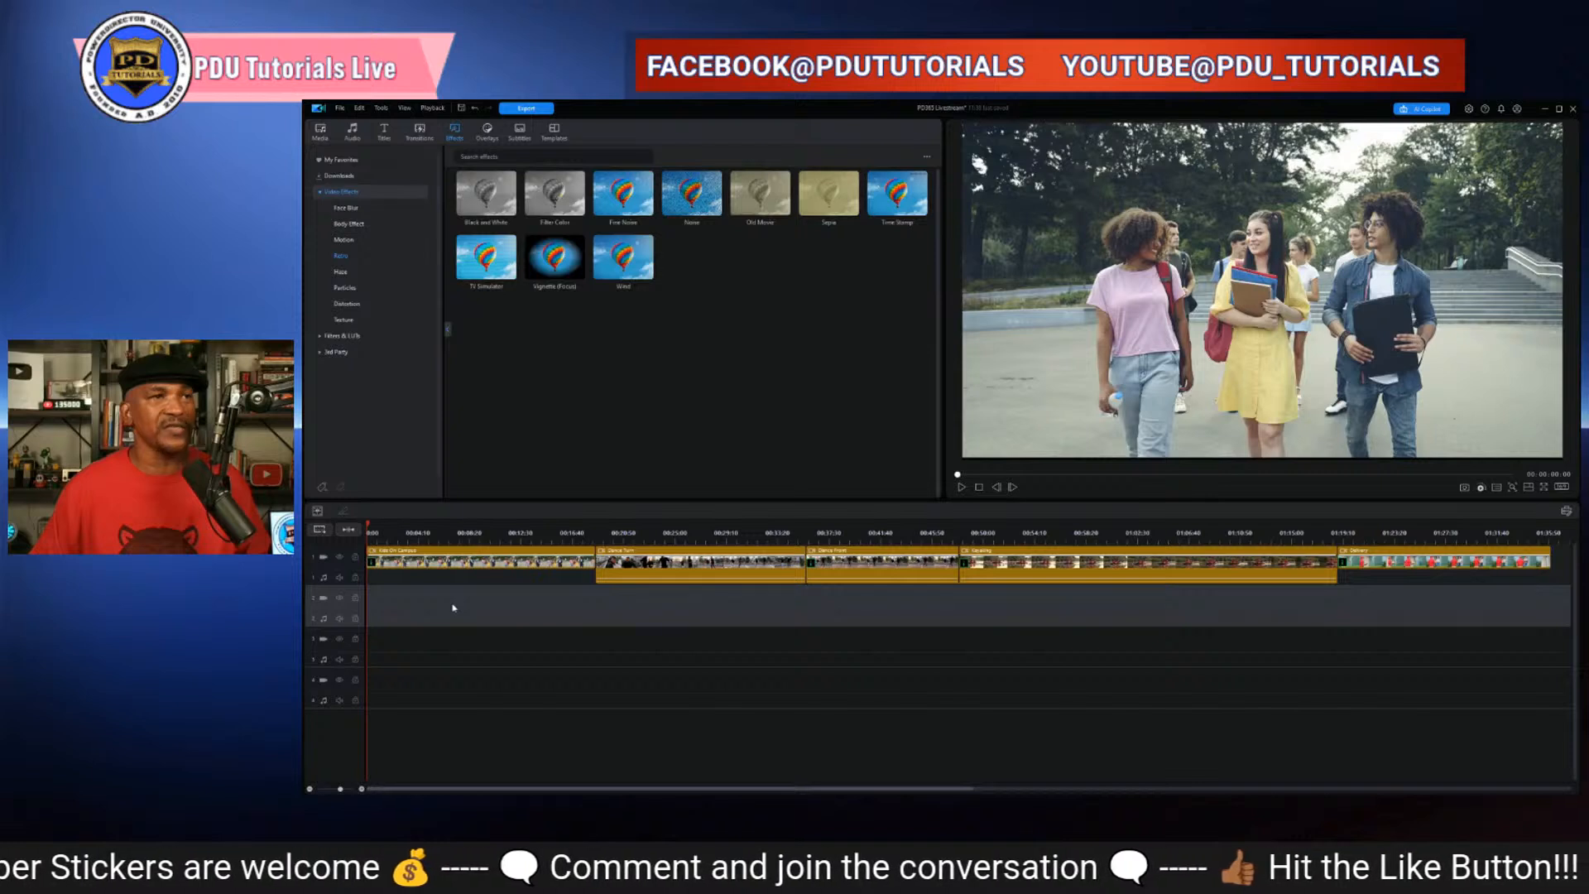
key("ctrl+v")
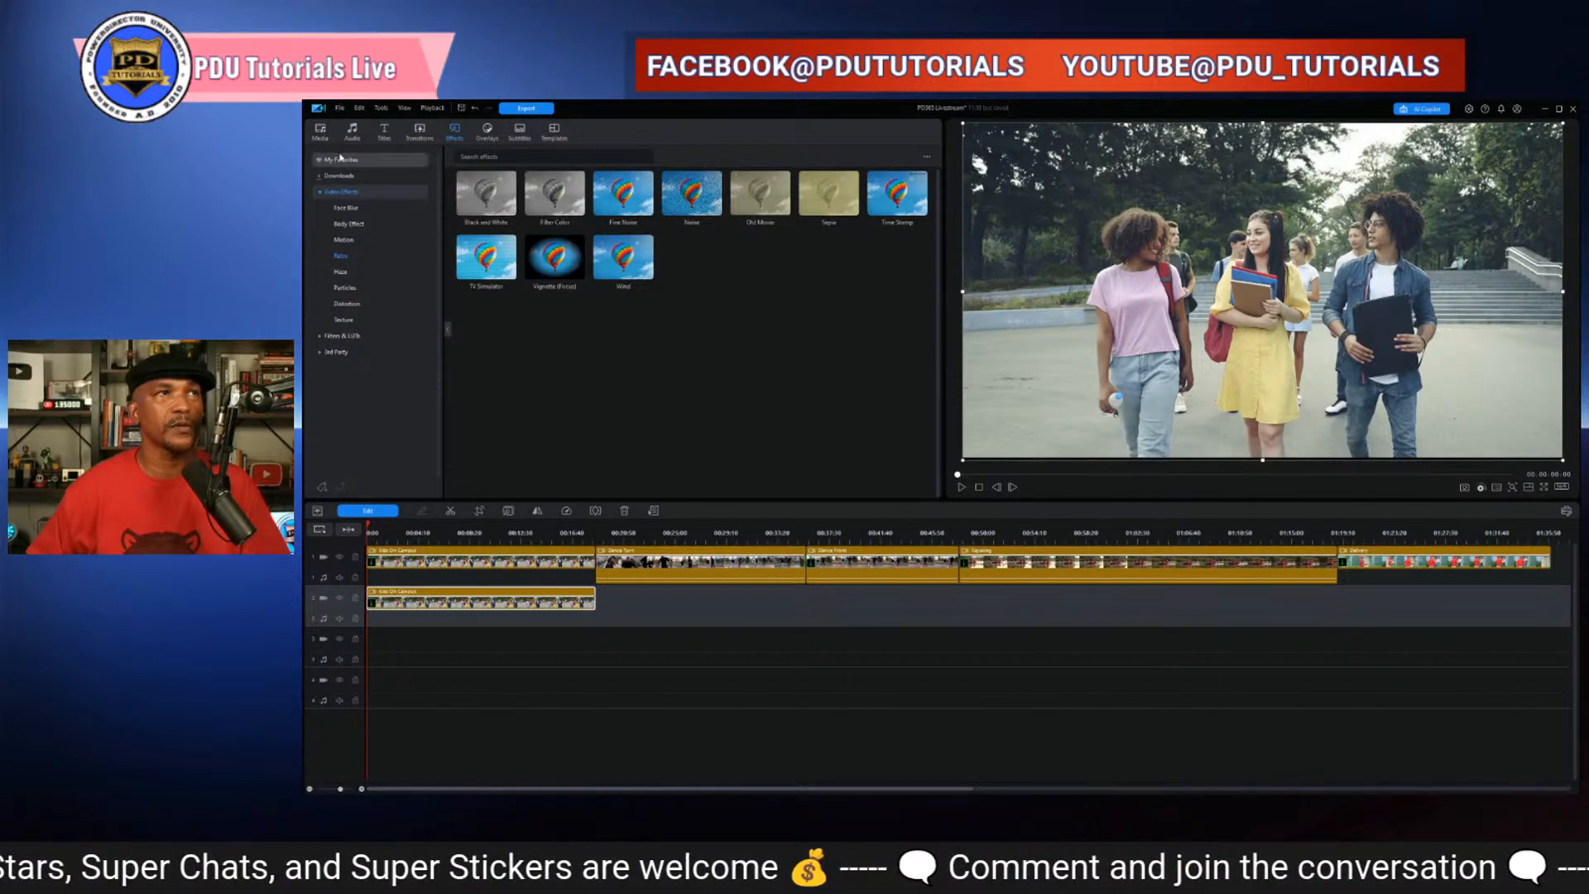
- Open the editing options for the pasted clip and go to its Mask settings
left_click(368, 511)
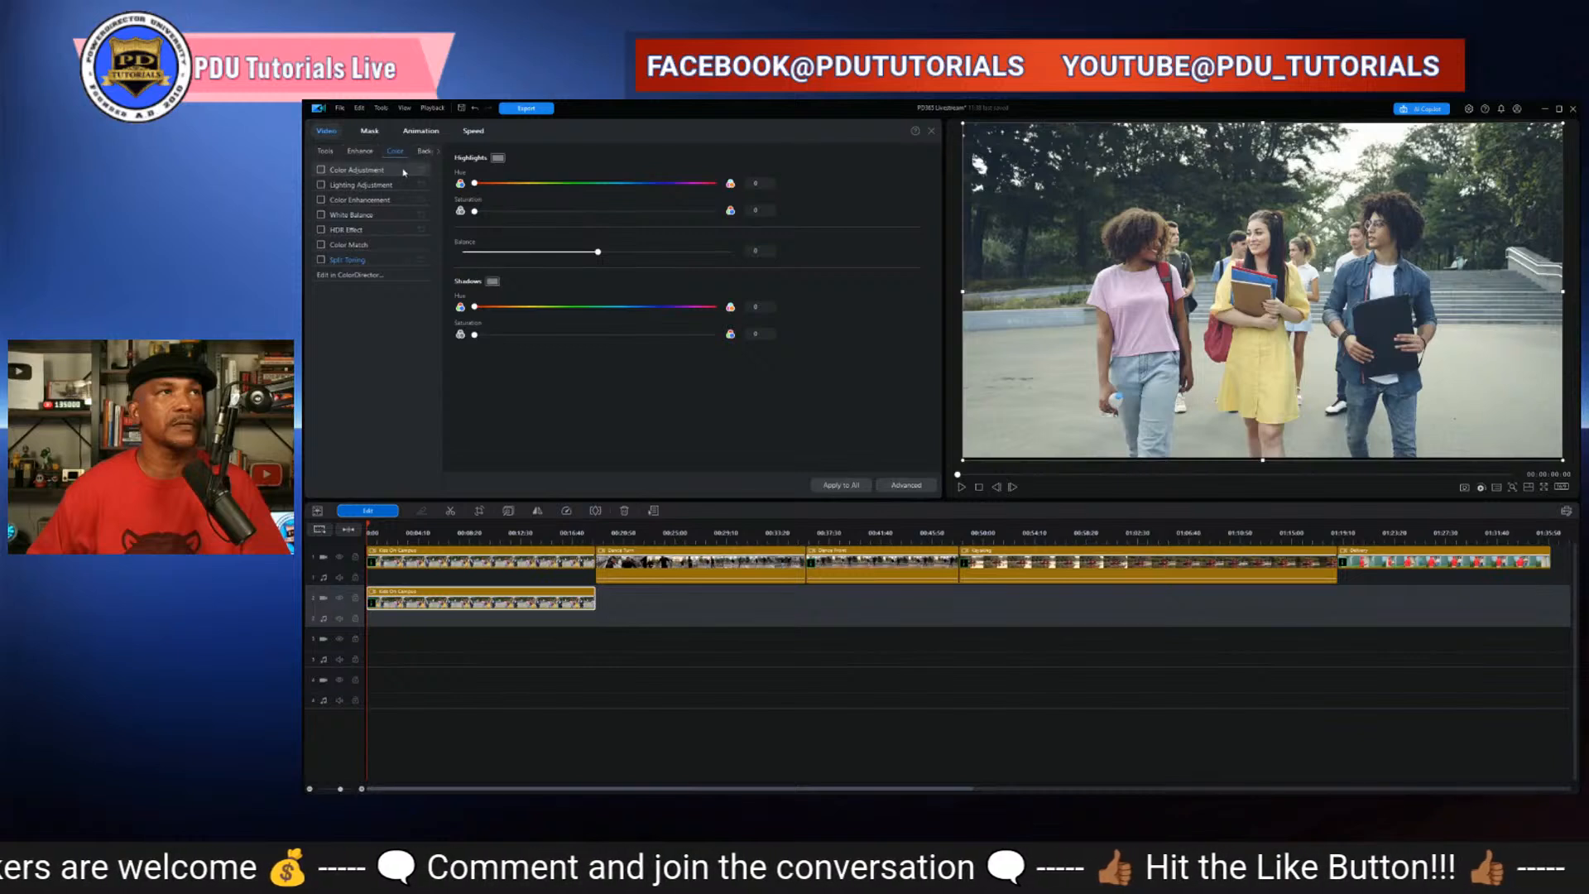
left_click(325, 151)
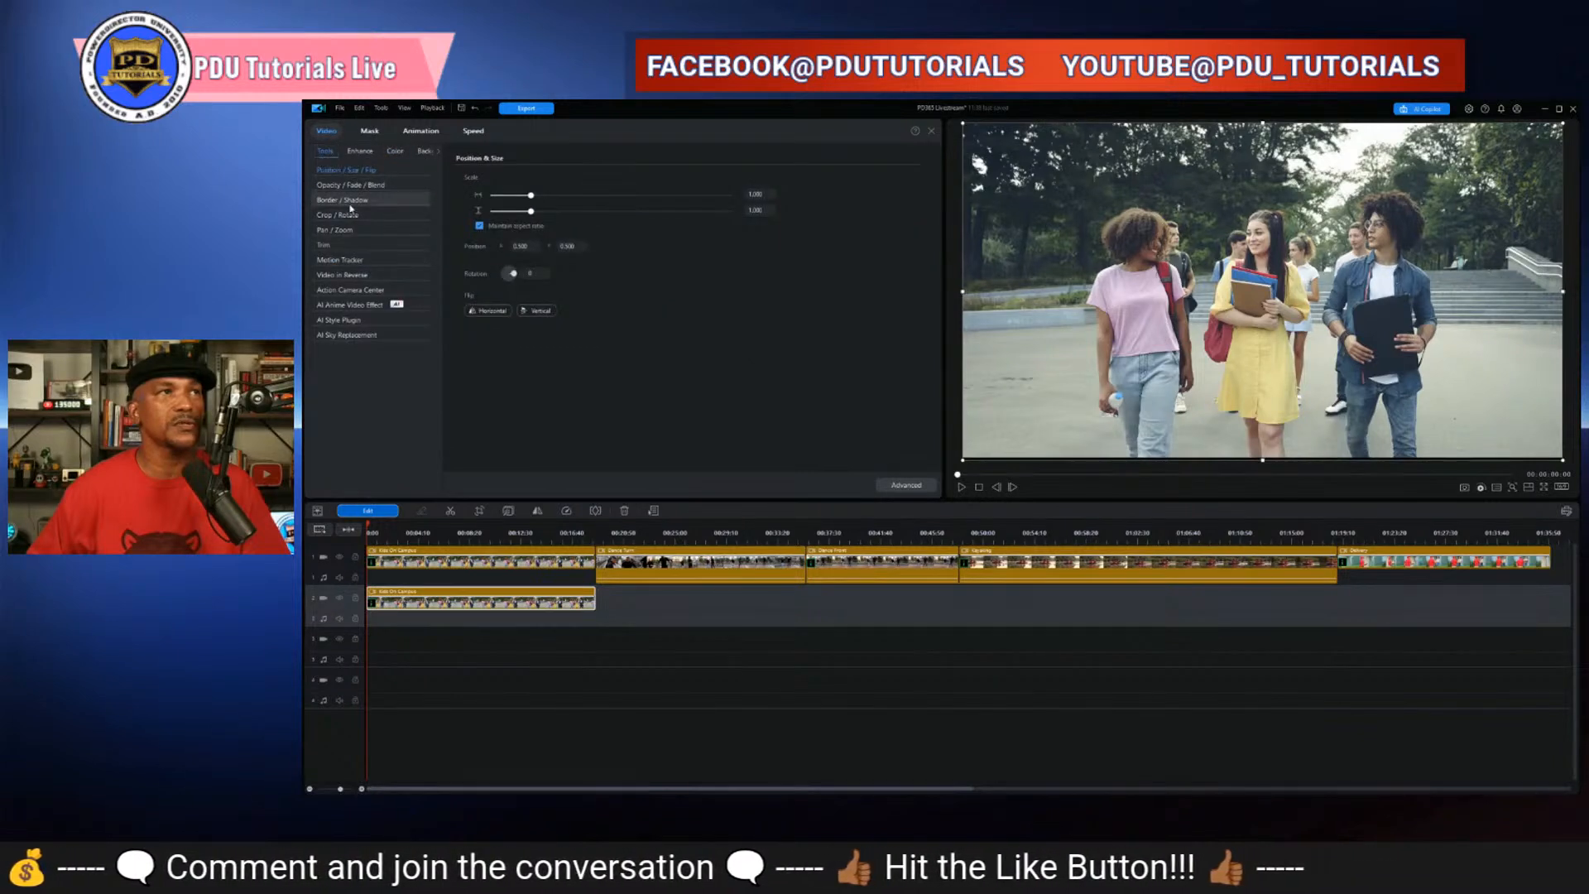
left_click(438, 154)
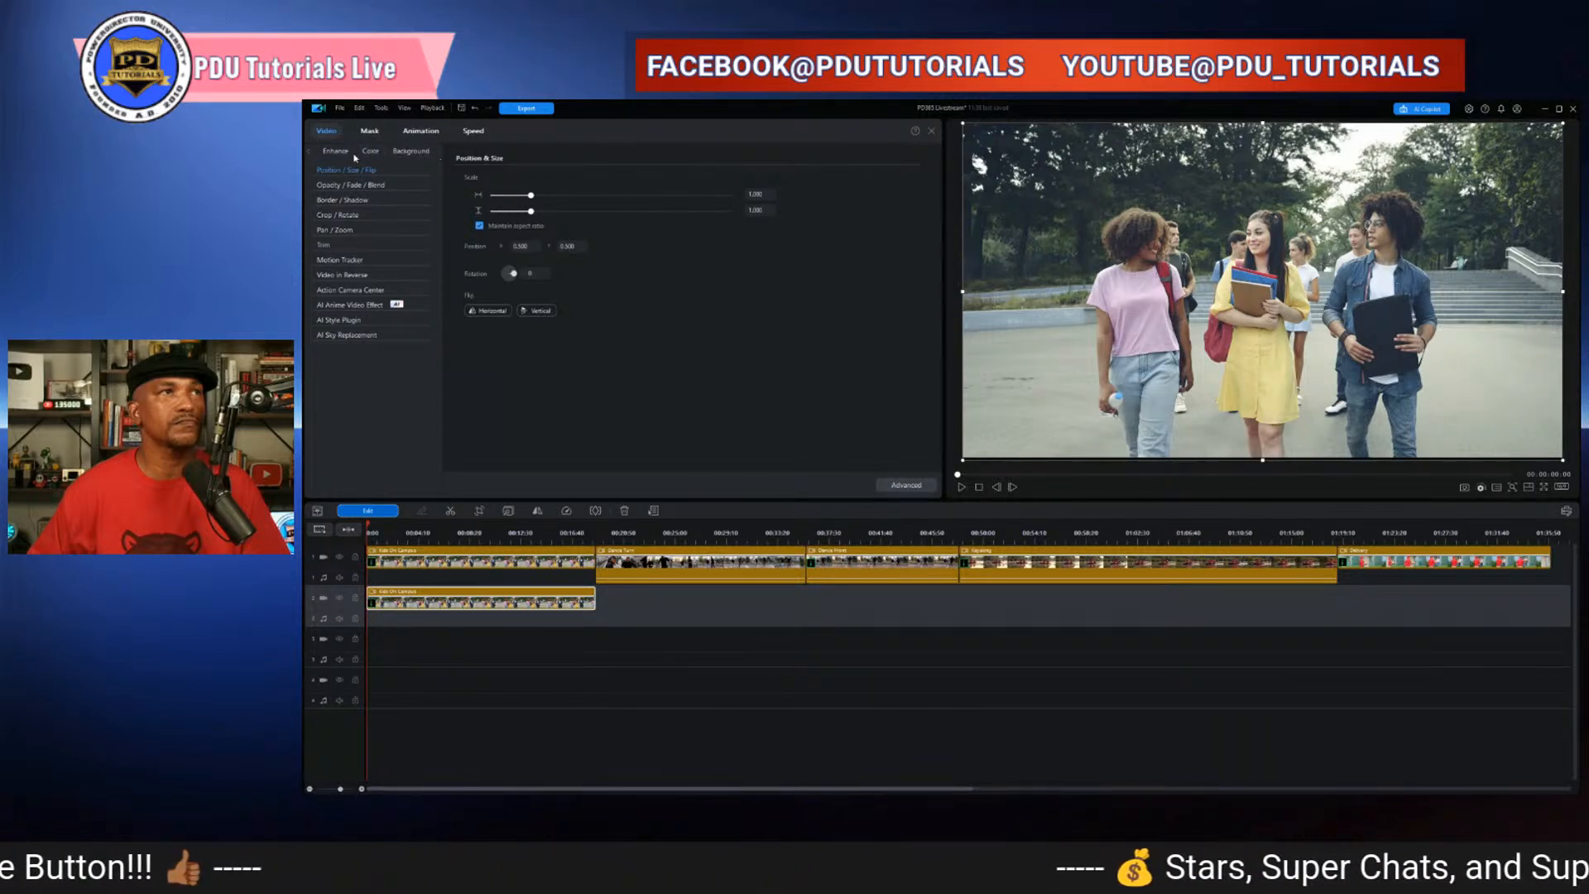
left_click(369, 131)
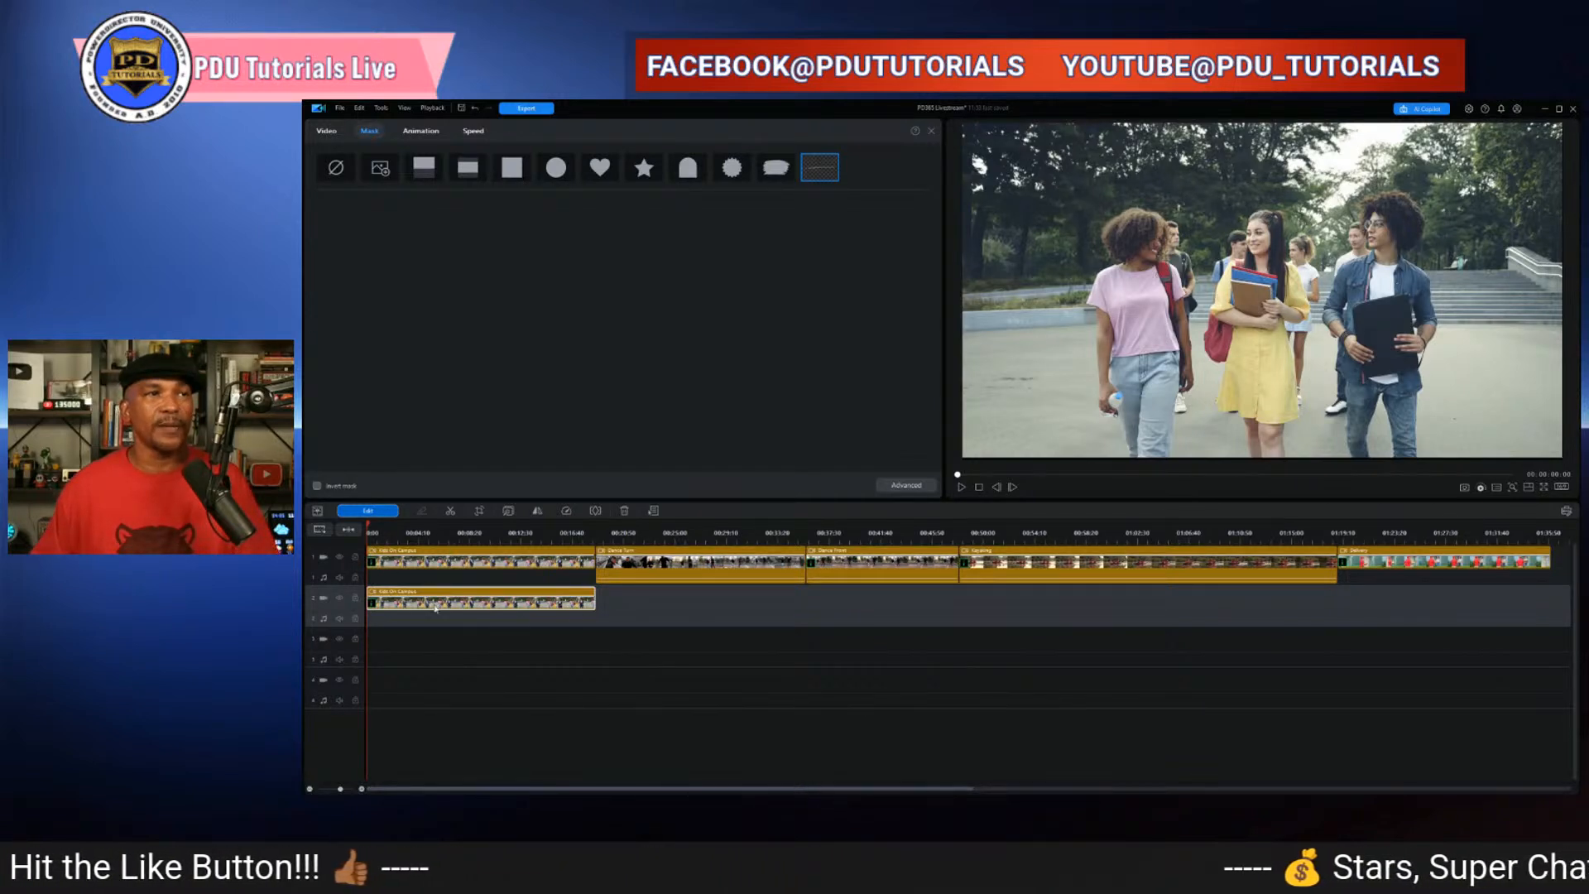
- Select the first clip on the main track to compare its mask settings, then deselect it
left_click(481, 554)
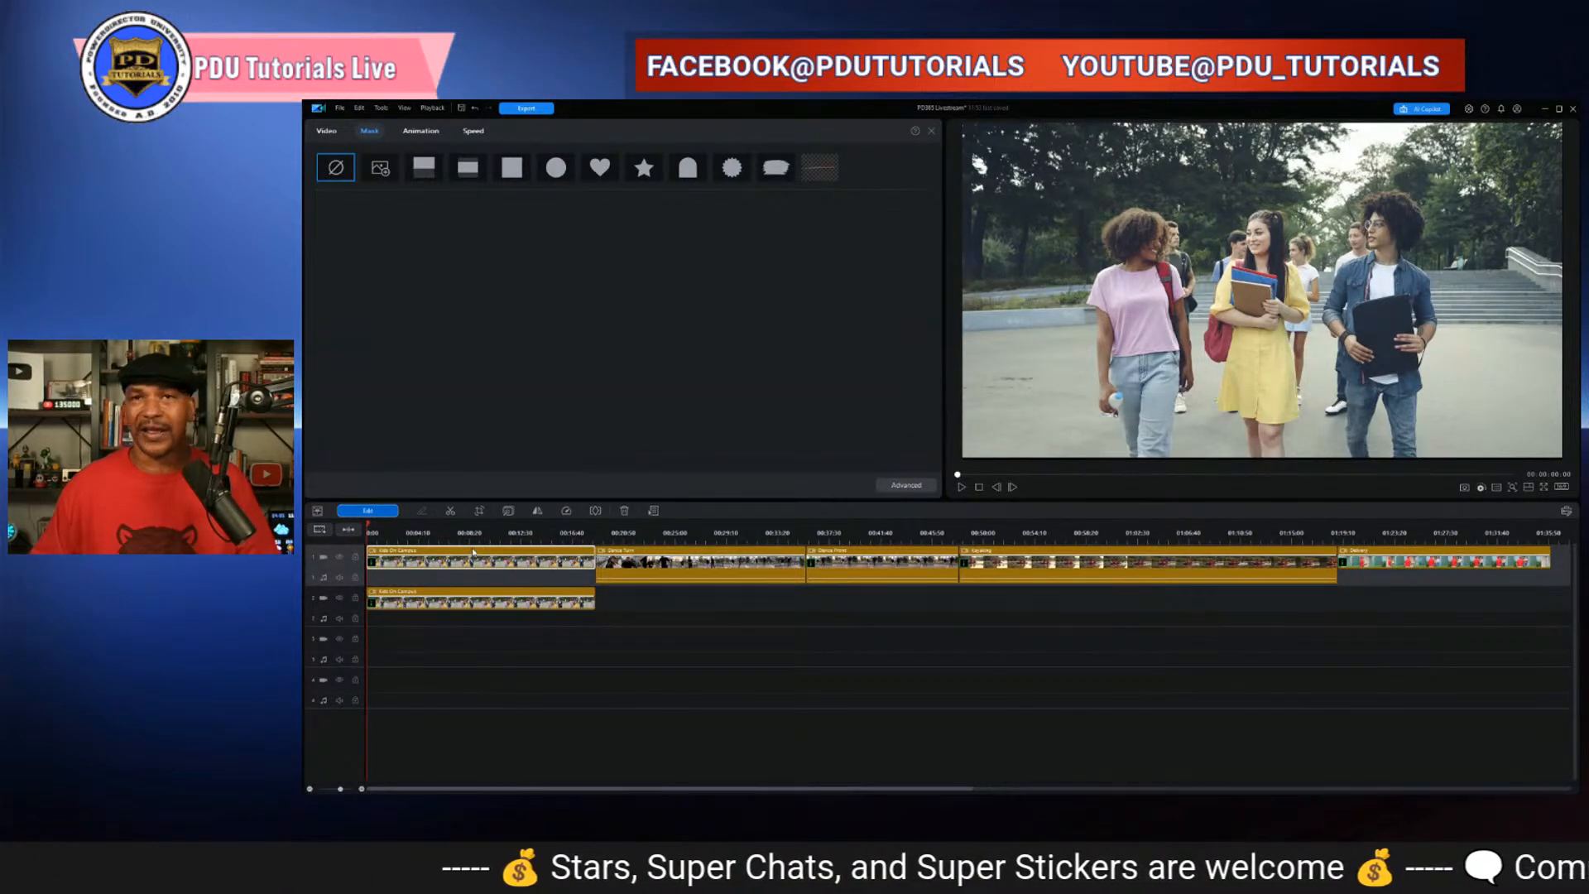
left_click(662, 621)
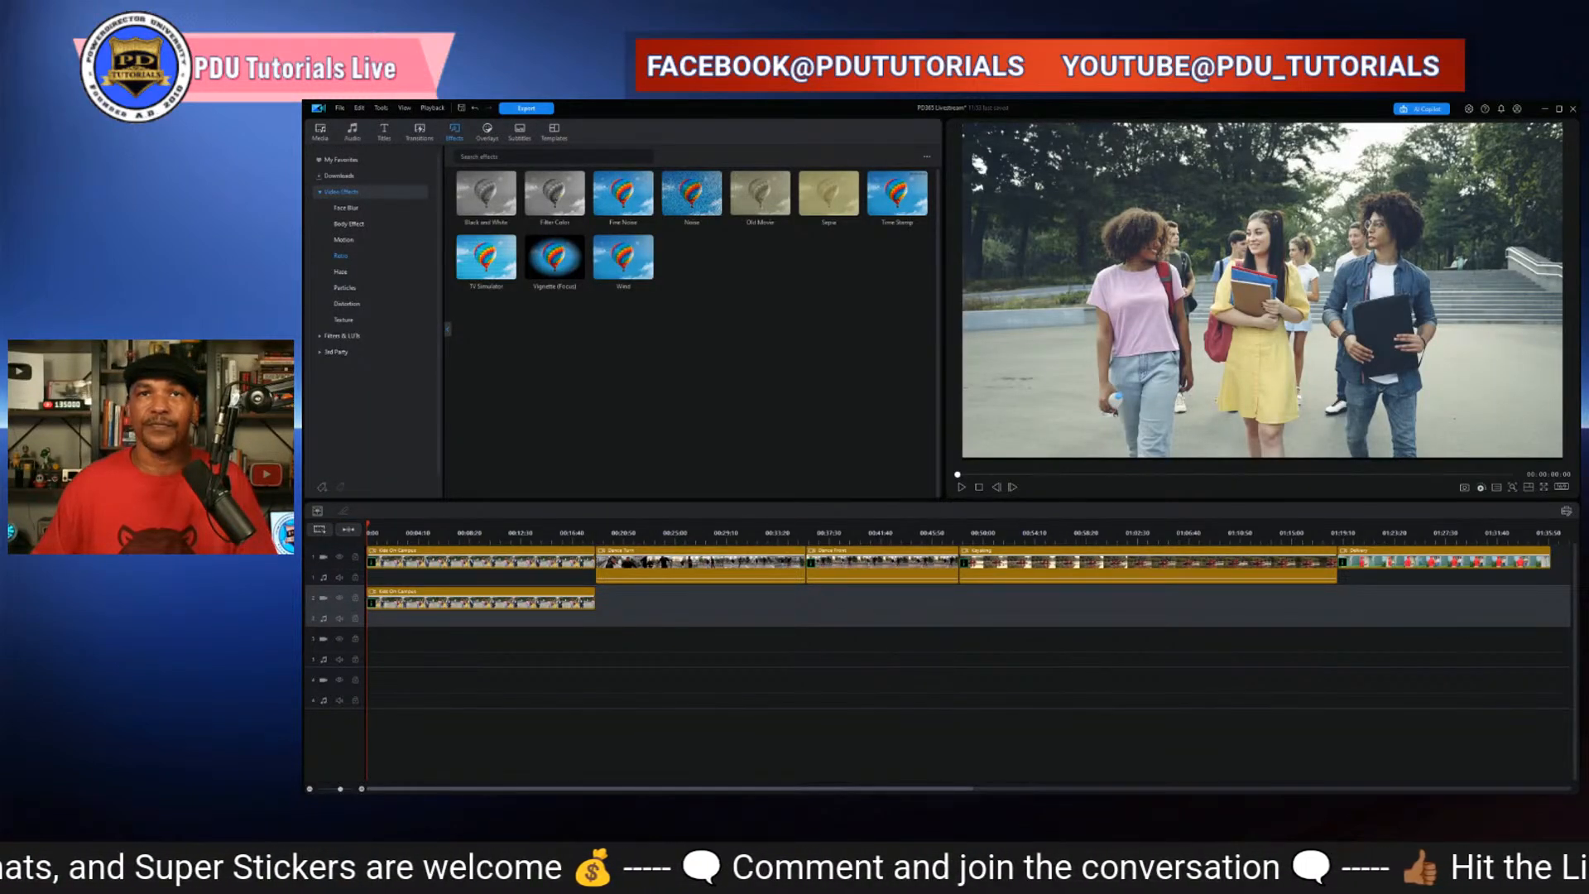
left_click(1241, 684)
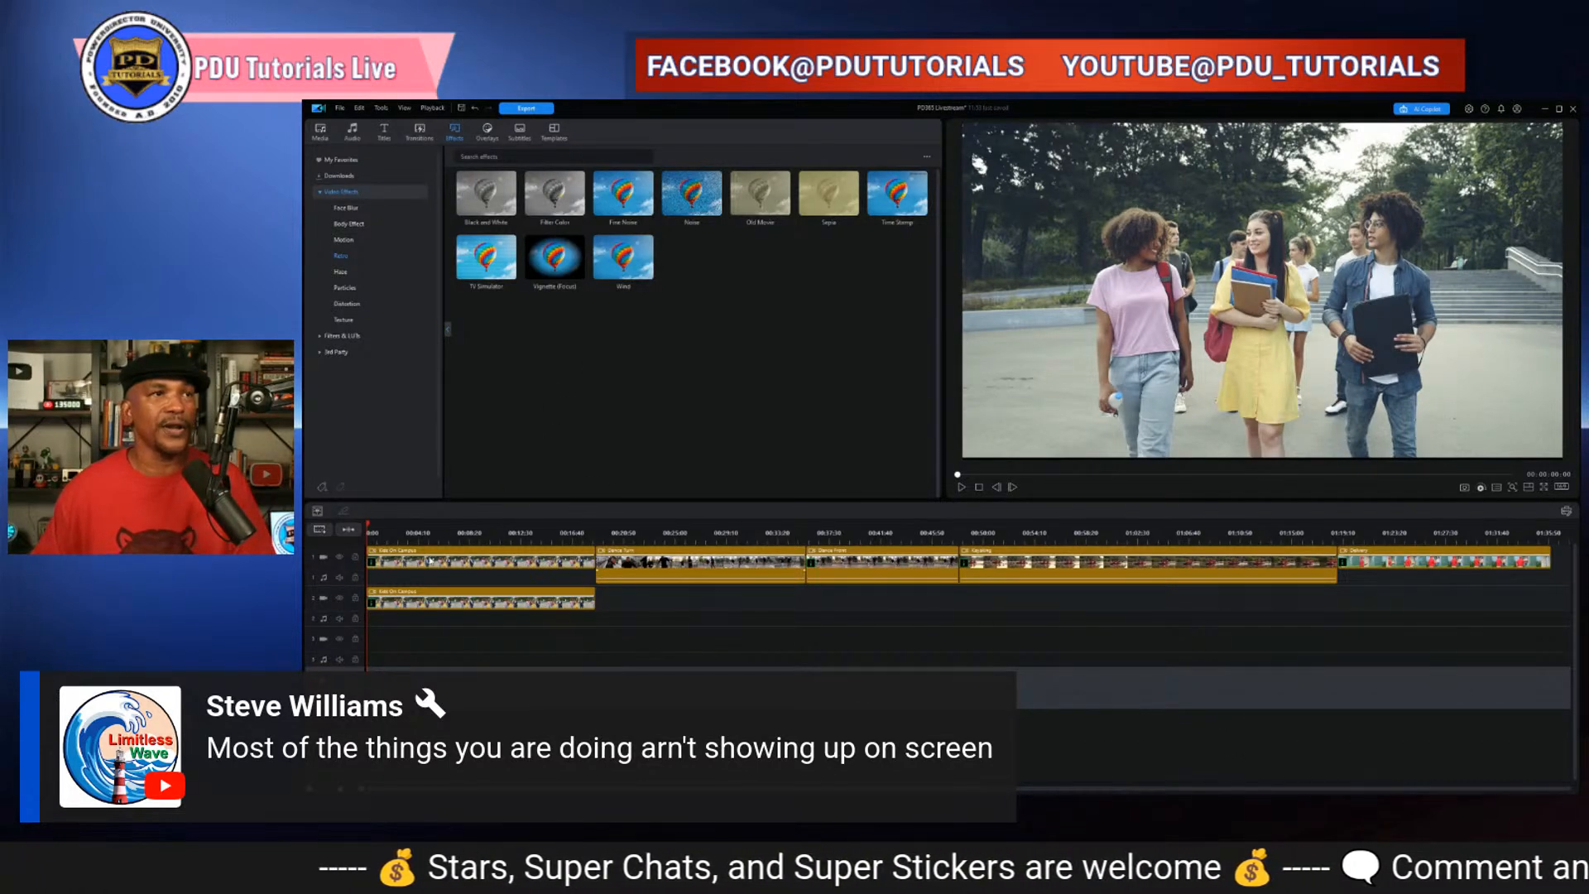
- Select the pasted clip on the second track and open its Advanced mask designer
left_click(446, 608)
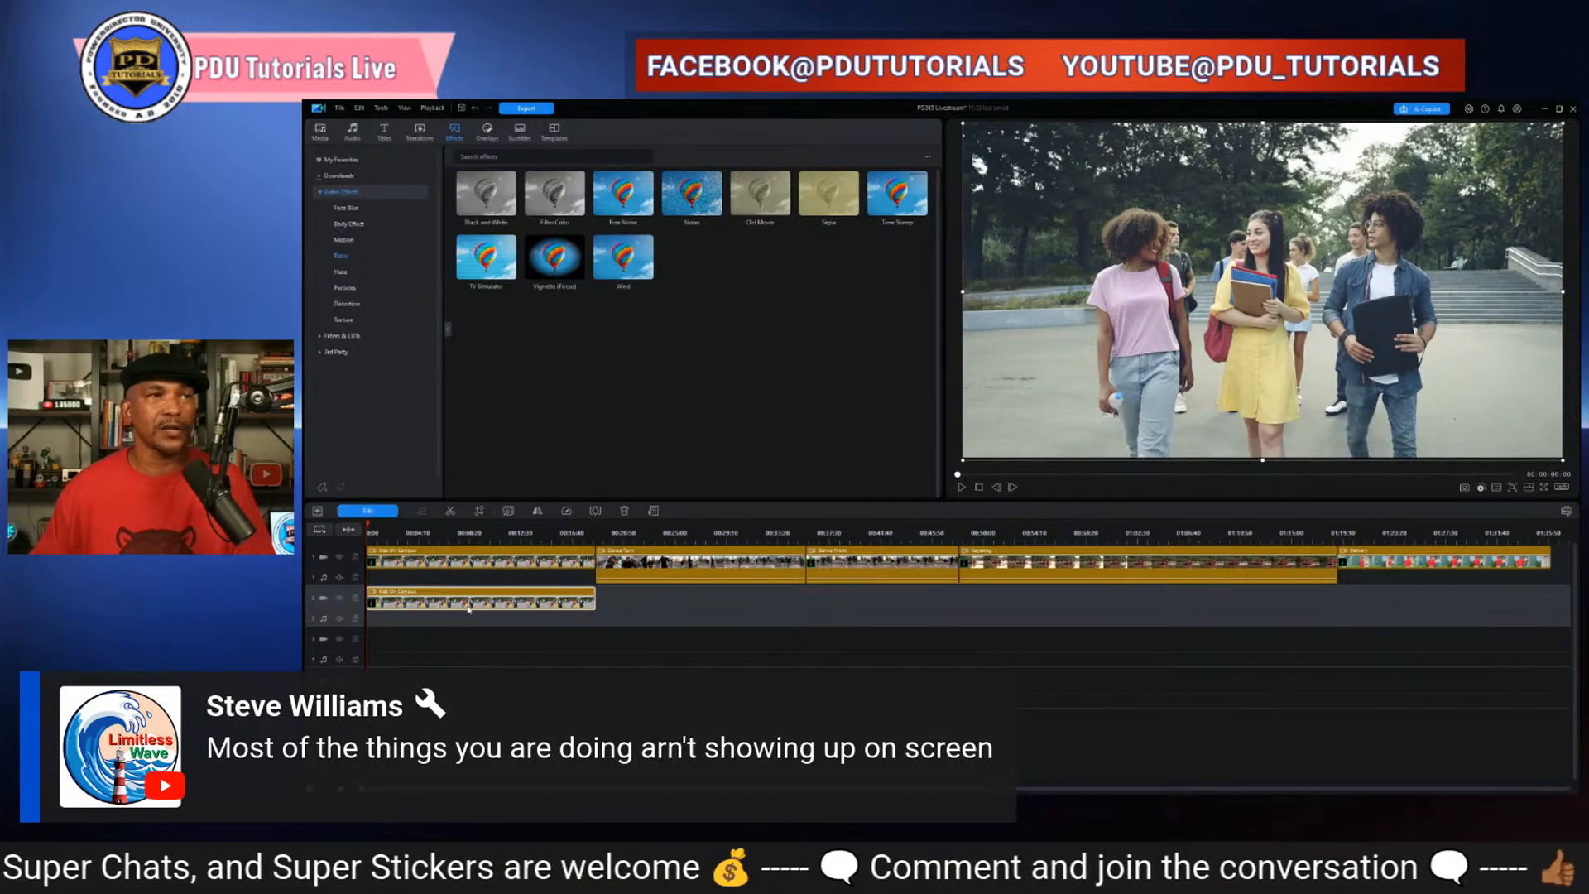
left_click(387, 513)
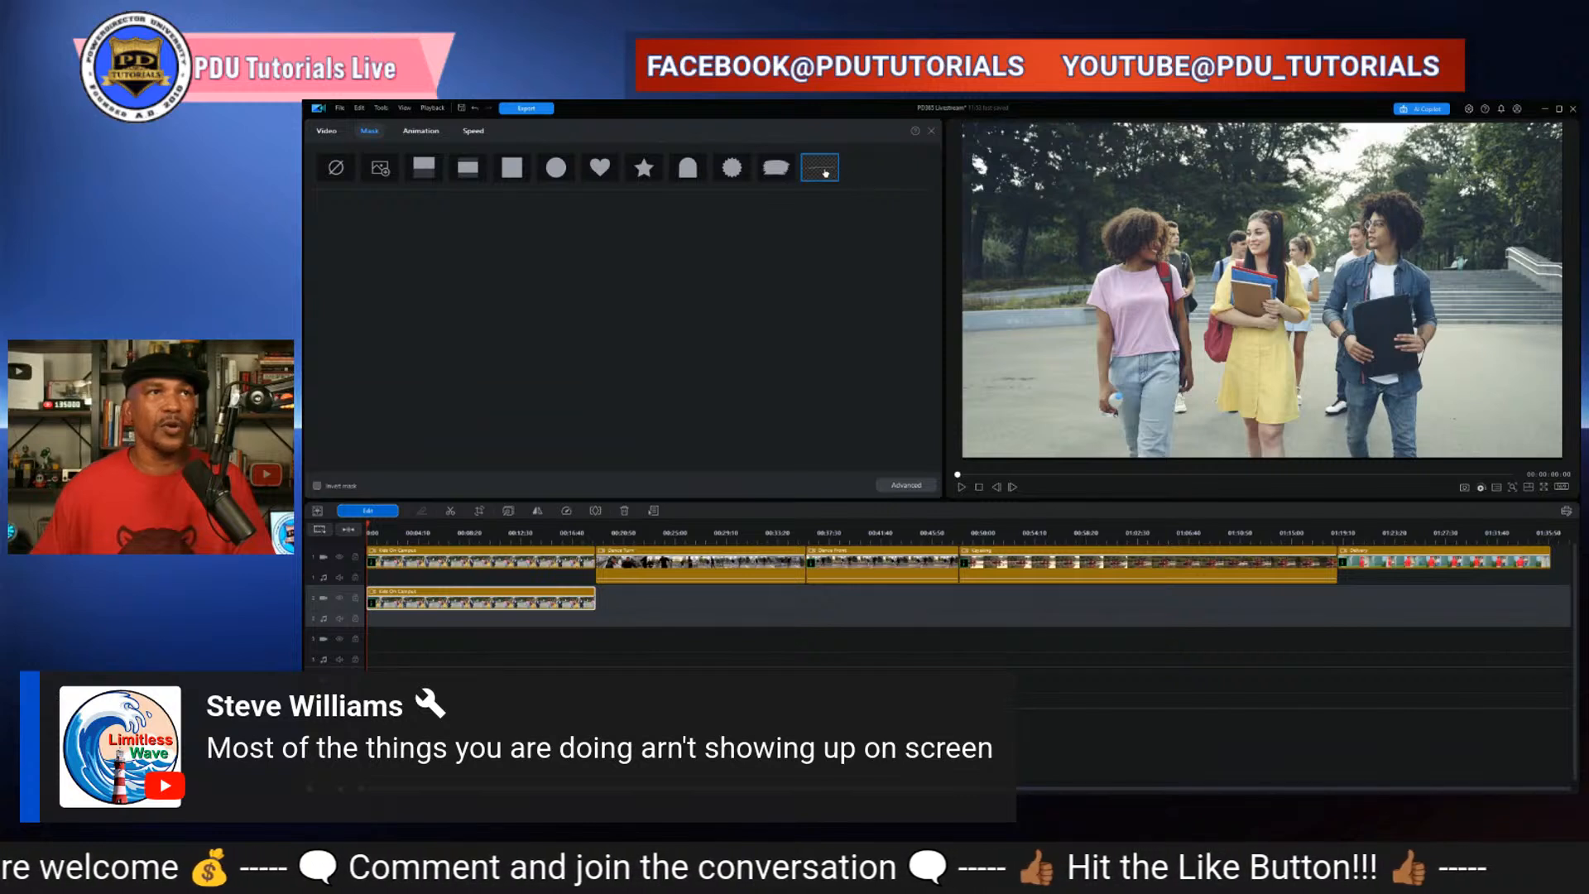
left_click(900, 485)
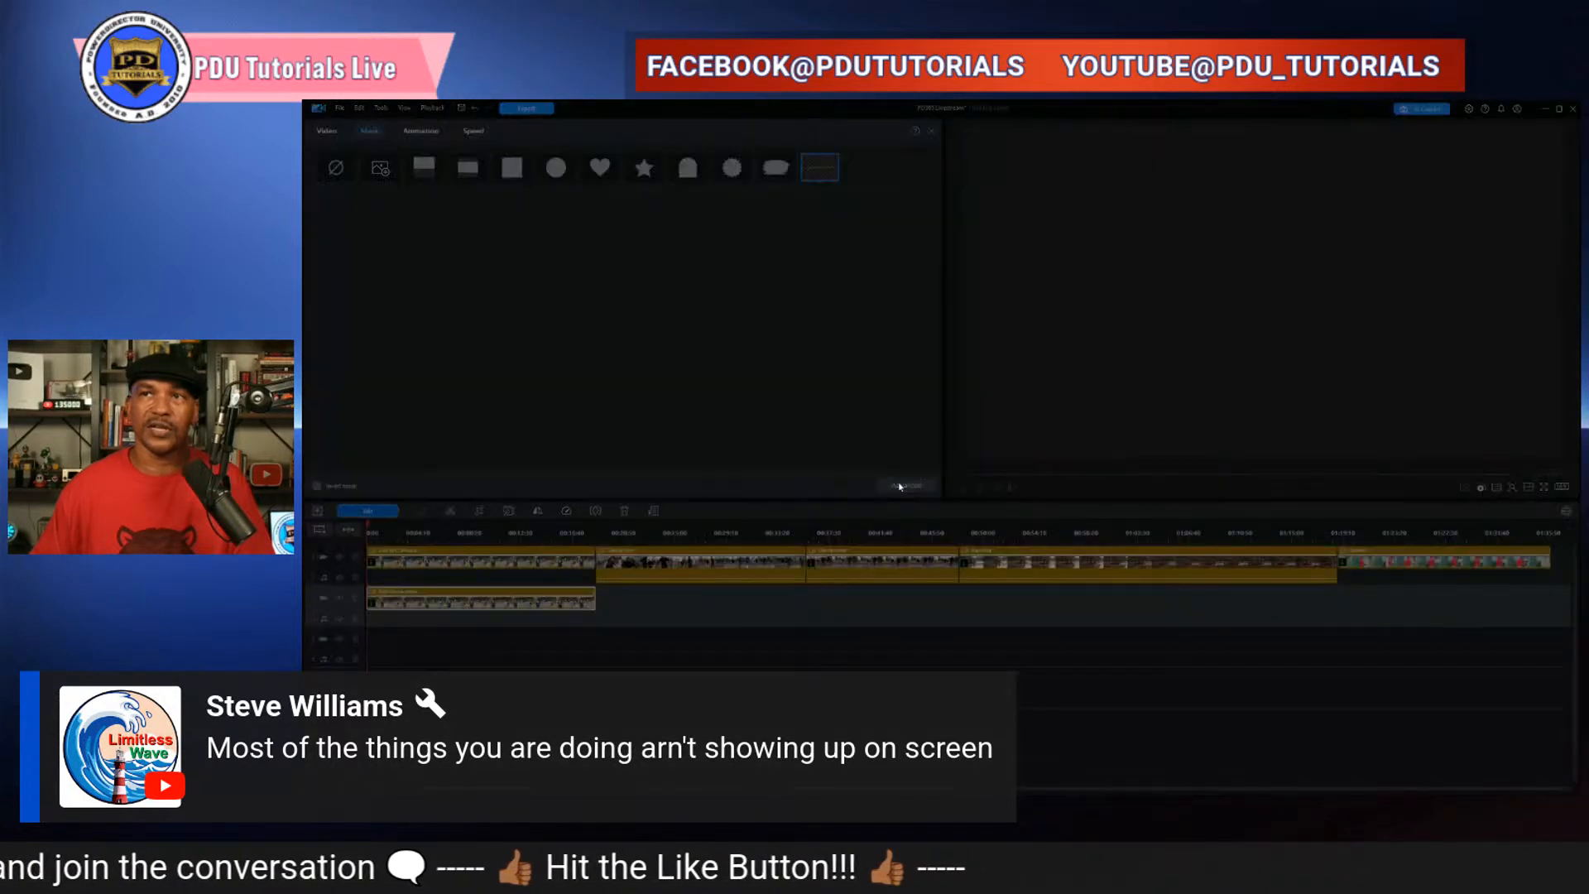